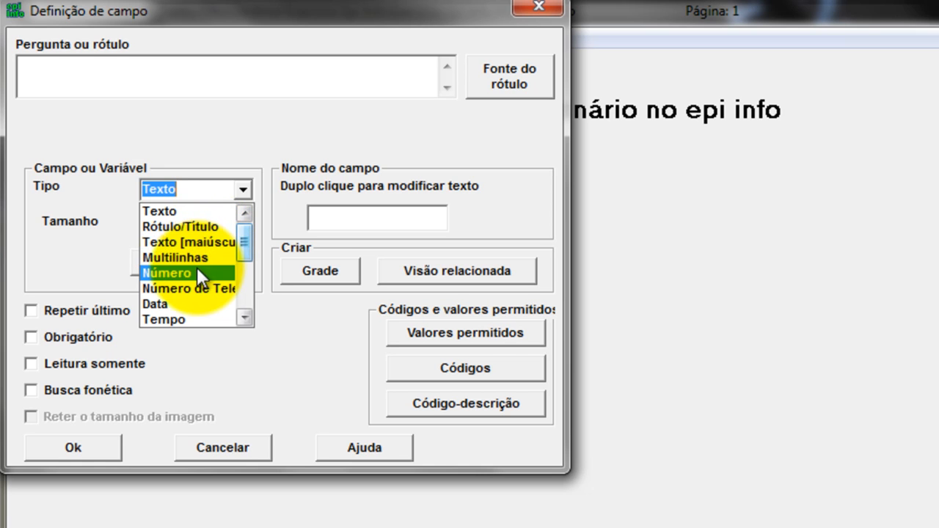
# Step: Create an uppercase text field labelled "Iniciais do nome" with size 10 and place it beside the Nome field
pyautogui.click(186, 243)
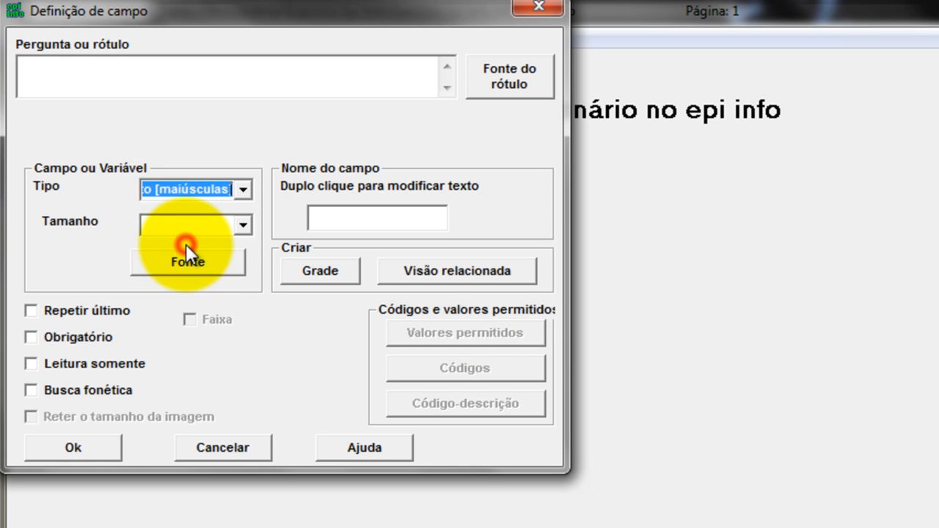
pyautogui.click(148, 94)
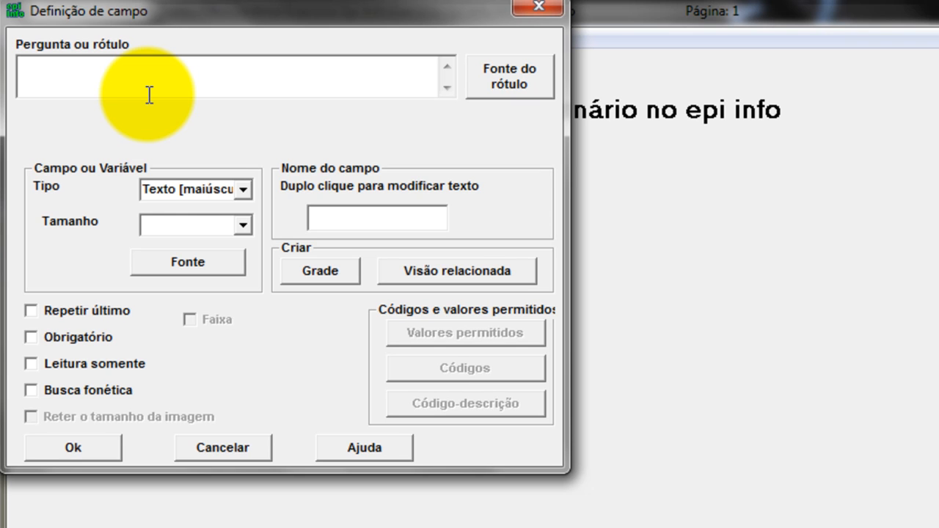
pyautogui.write('Iniciais do nome')
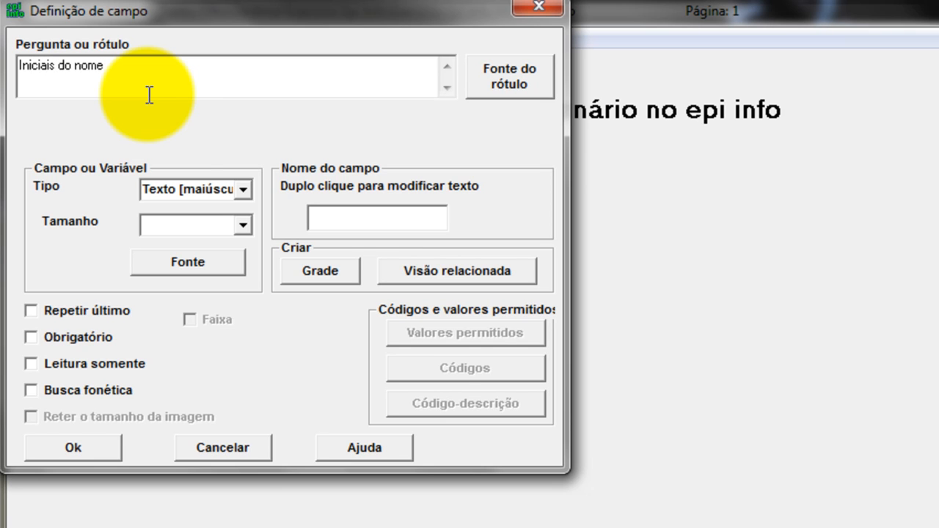
pyautogui.click(183, 217)
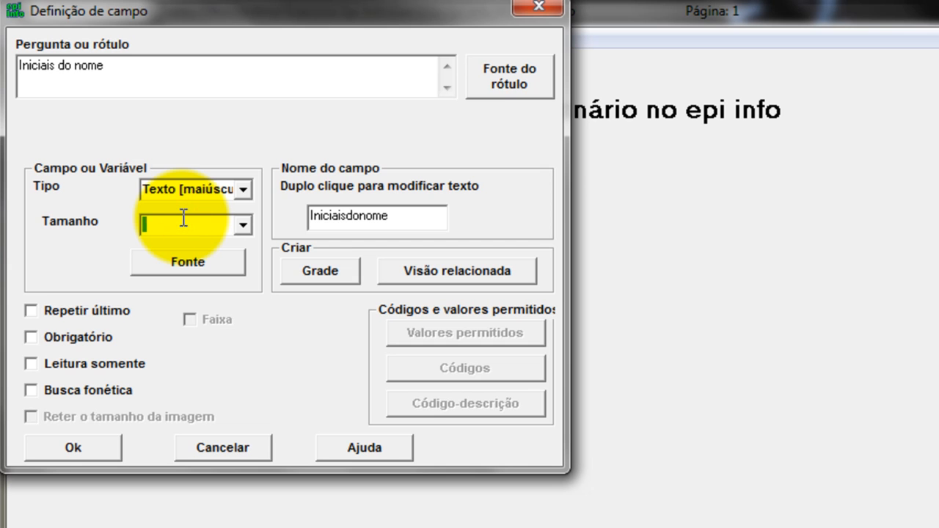
pyautogui.write('10')
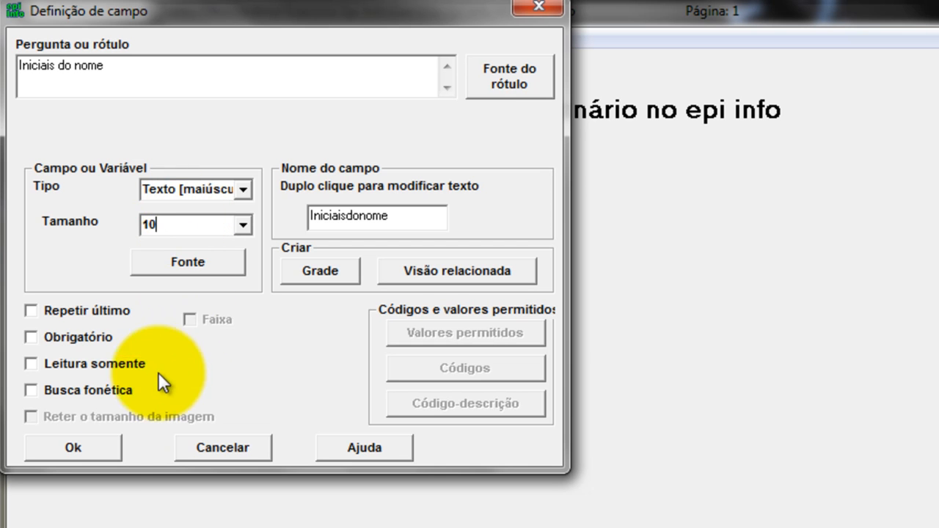
pyautogui.click(108, 447)
pyautogui.moveTo(114, 315); pyautogui.dragTo(107, 344)
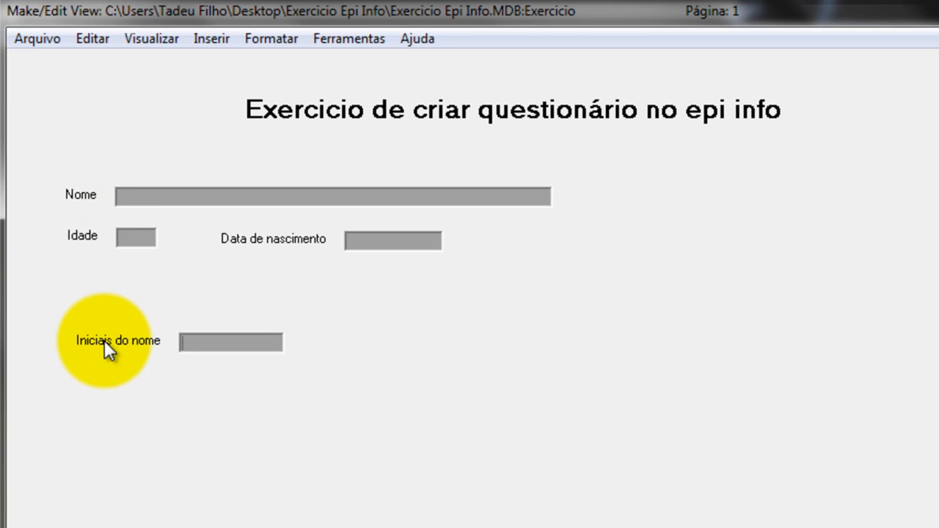
pyautogui.moveTo(104, 340); pyautogui.dragTo(604, 193)
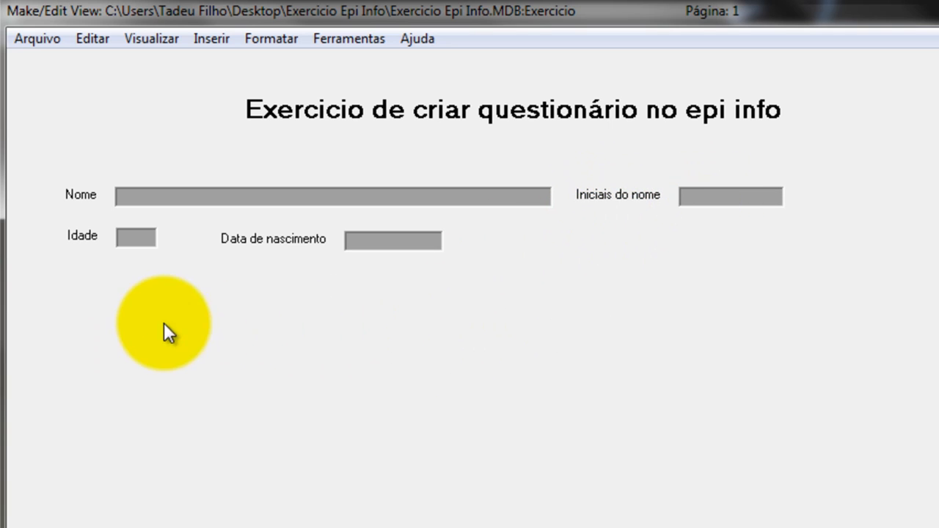
pyautogui.click(76, 307)
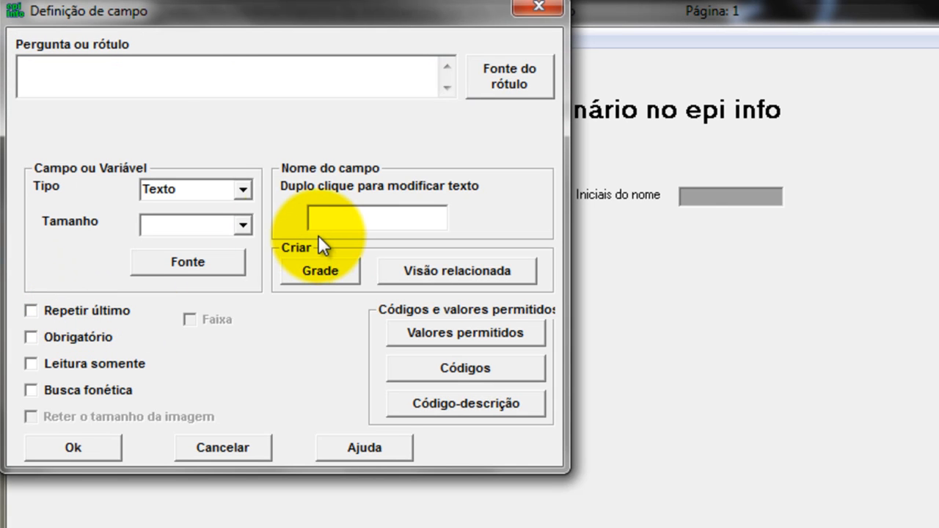
pyautogui.click(205, 80)
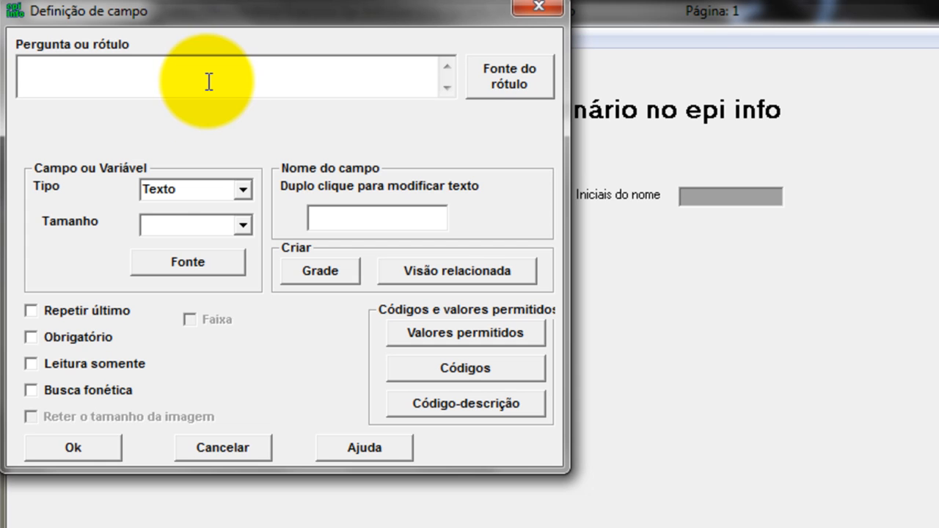
pyautogui.click(242, 189)
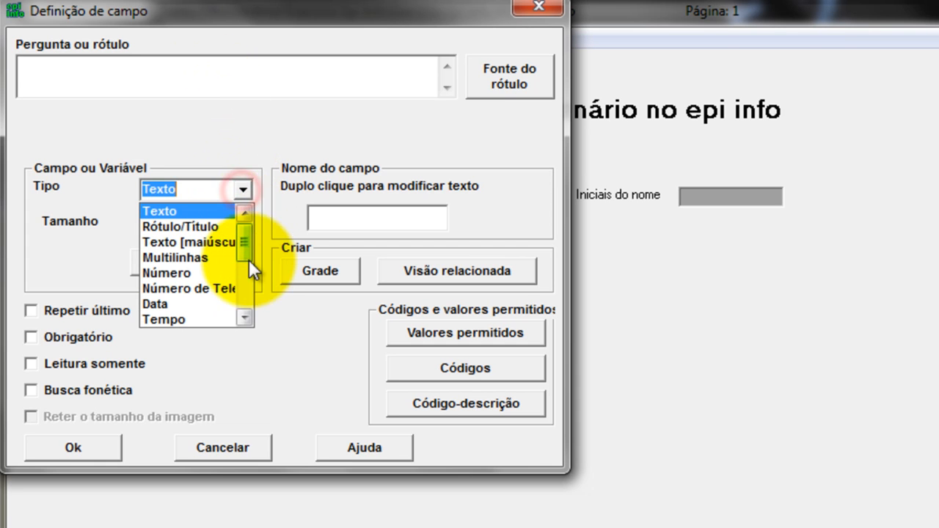
pyautogui.click(244, 317)
pyautogui.moveTo(245, 317); pyautogui.dragTo(245, 317)
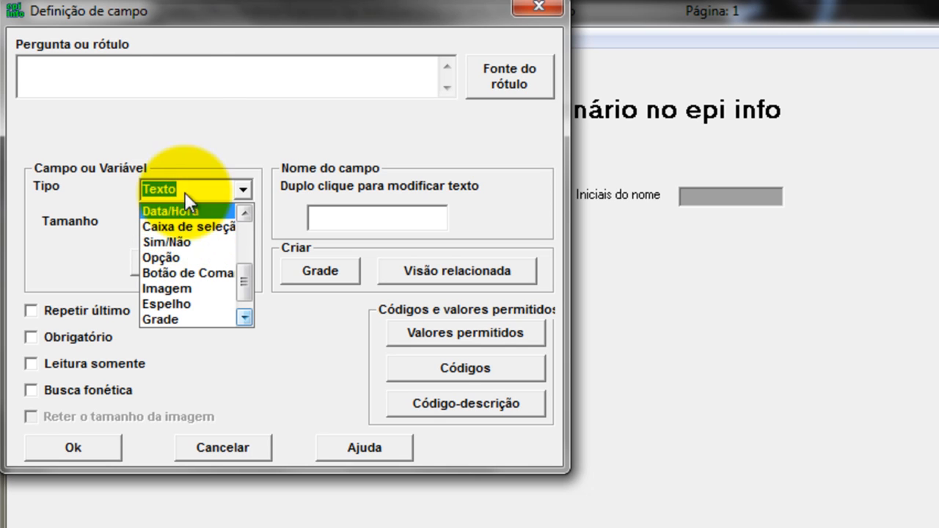
pyautogui.click(170, 61)
pyautogui.click(174, 63)
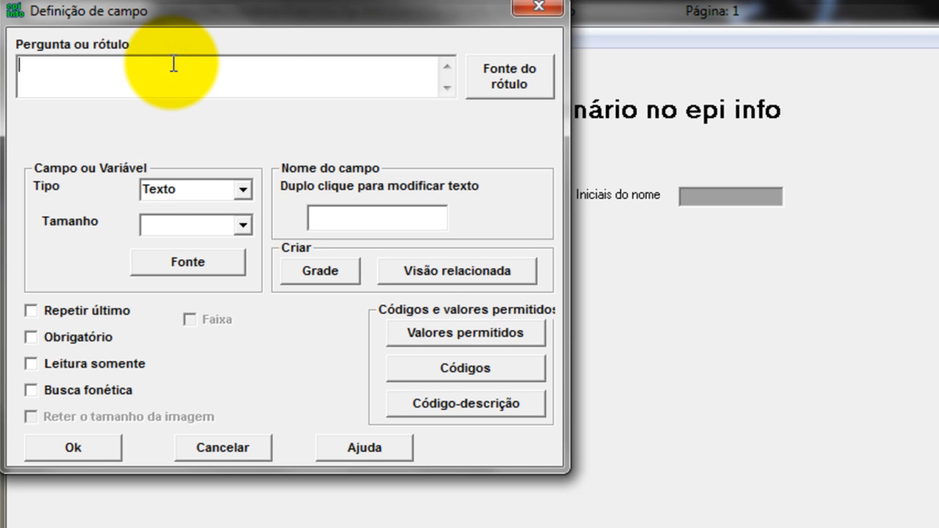
pyautogui.click(535, 6)
# Step: Toggle the snap-to-grid option (Ajuste à grade ativado) on and off in the format settings and accept the dialog
pyautogui.click(280, 34)
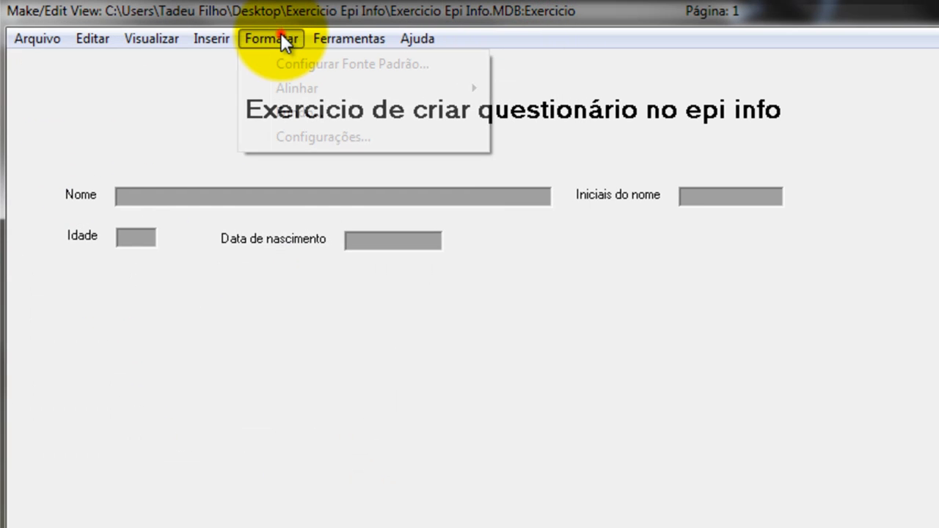
pyautogui.click(305, 137)
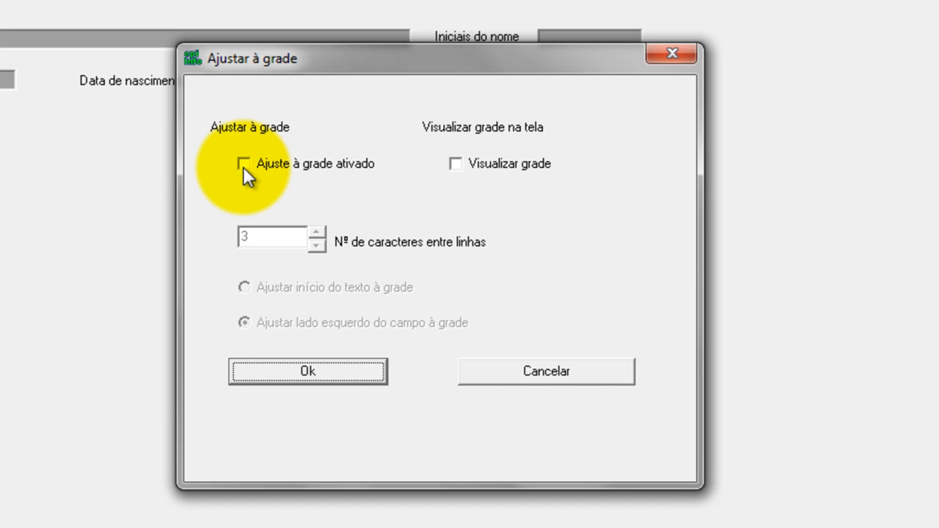
pyautogui.click(243, 164)
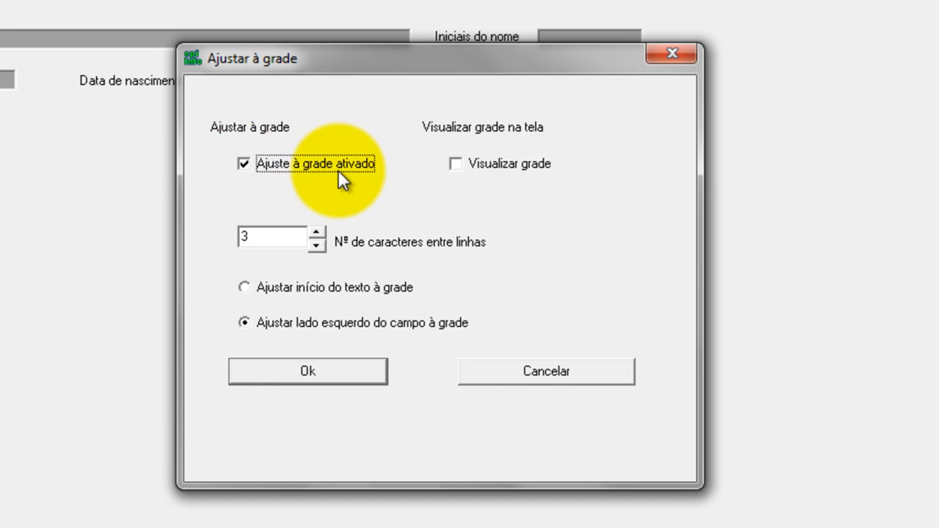
pyautogui.click(248, 162)
pyautogui.click(248, 160)
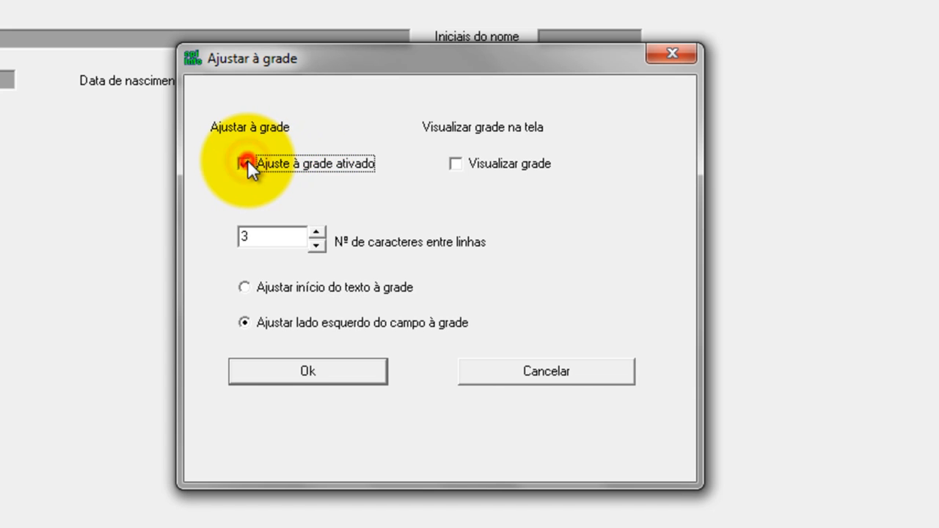
pyautogui.click(249, 162)
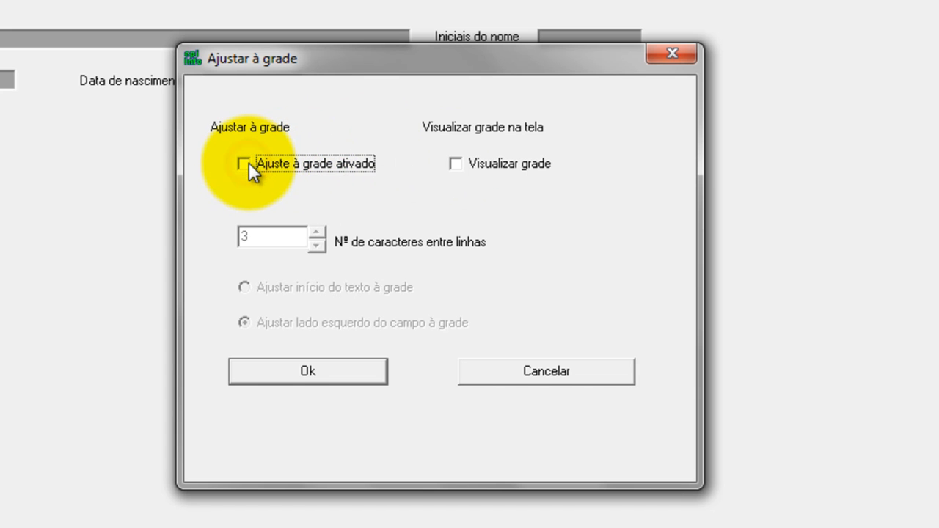
pyautogui.click(247, 163)
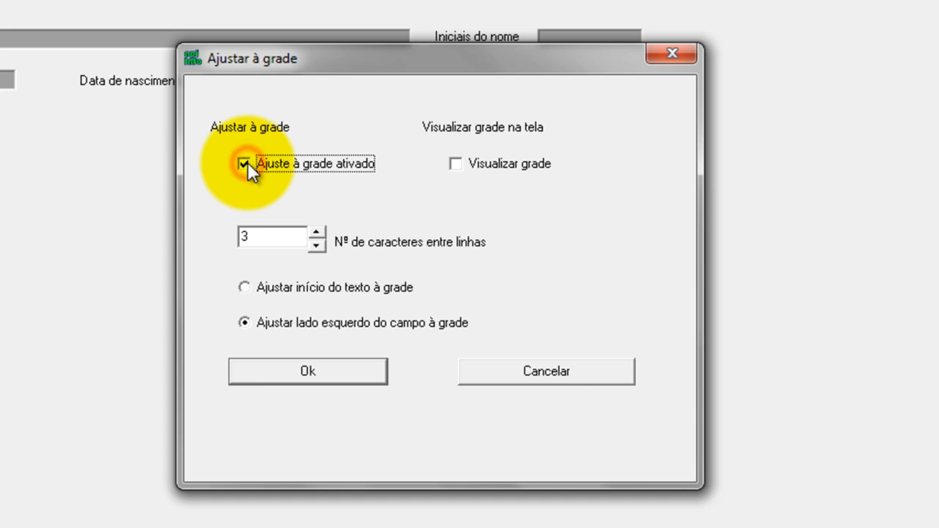
pyautogui.click(247, 162)
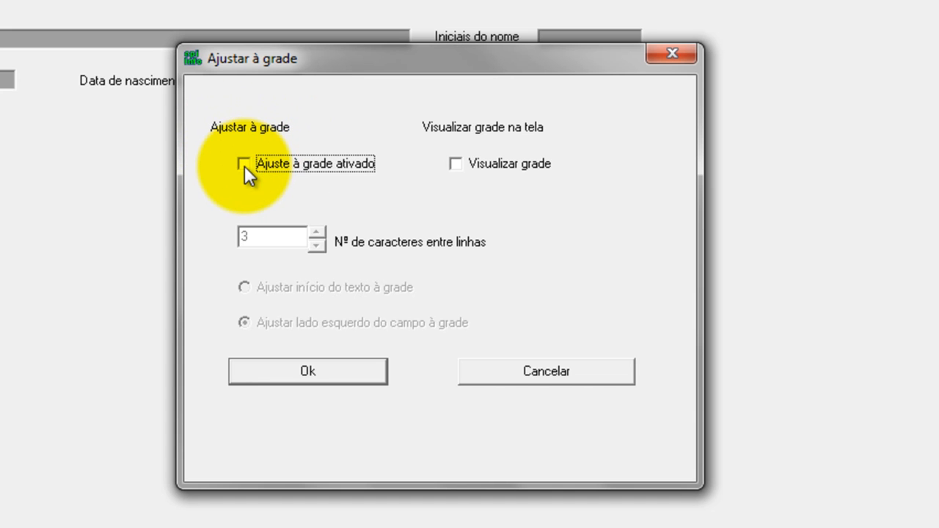
pyautogui.click(244, 165)
pyautogui.click(244, 165)
pyautogui.click(367, 379)
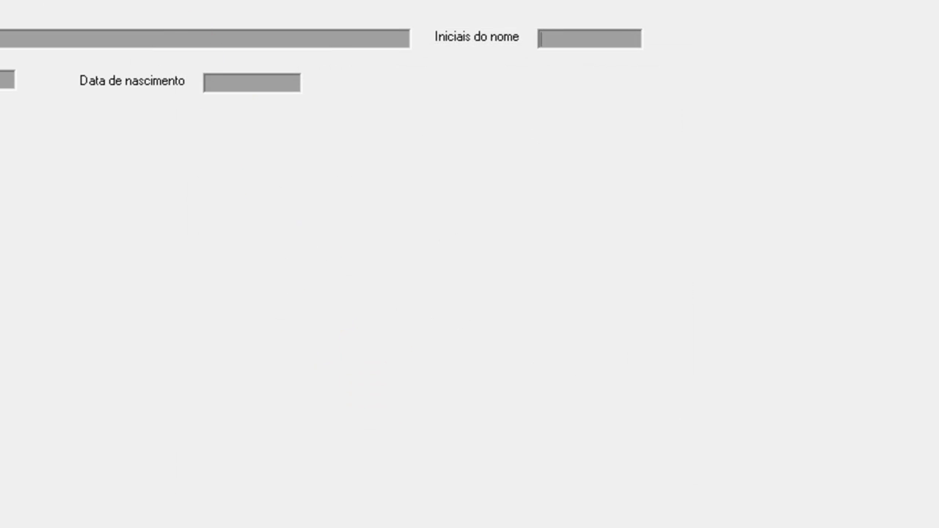
# Step: Create a checkbox field (Caixa de seleção) labelled "Voce fuma?" and place it below the Idade field
pyautogui.click(94, 334)
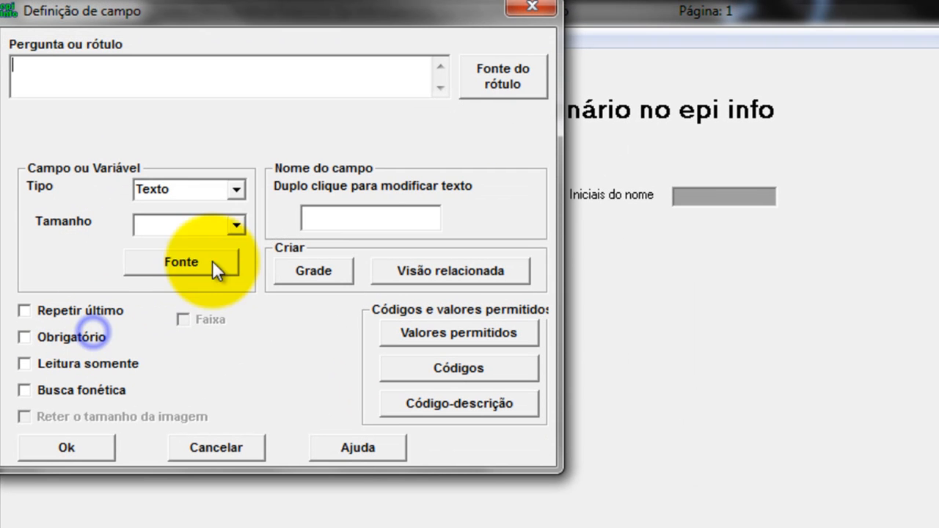
pyautogui.click(235, 189)
pyautogui.click(238, 318)
pyautogui.click(238, 318)
pyautogui.click(238, 318)
pyautogui.click(239, 317)
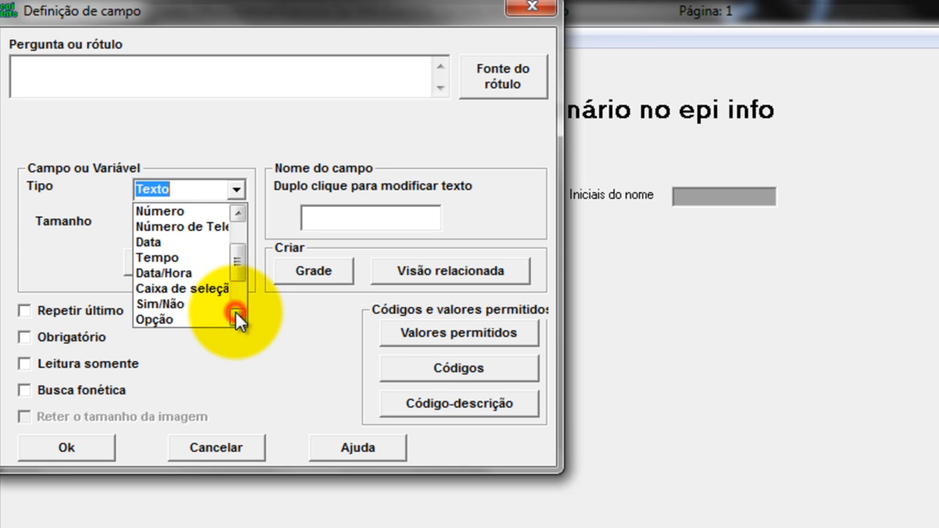
pyautogui.click(190, 288)
pyautogui.click(110, 73)
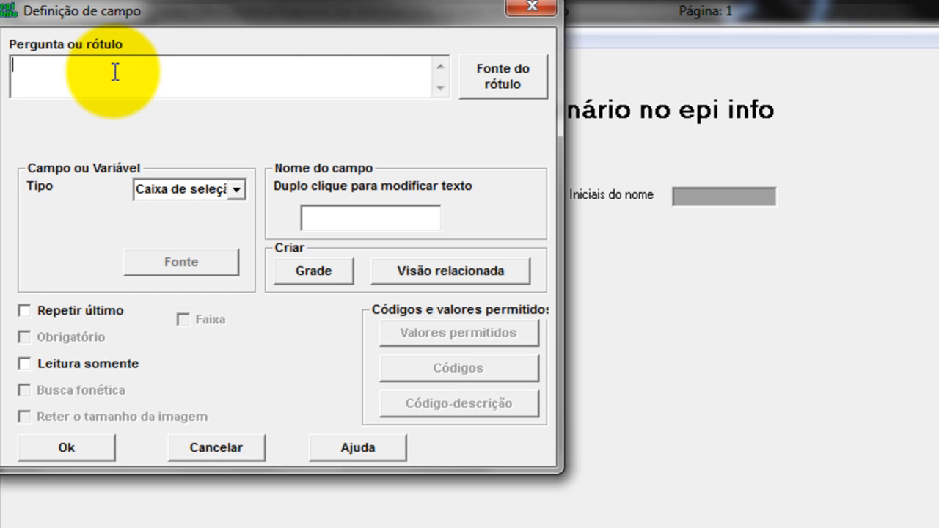
pyautogui.write('Voce fuma?')
pyautogui.click(341, 222)
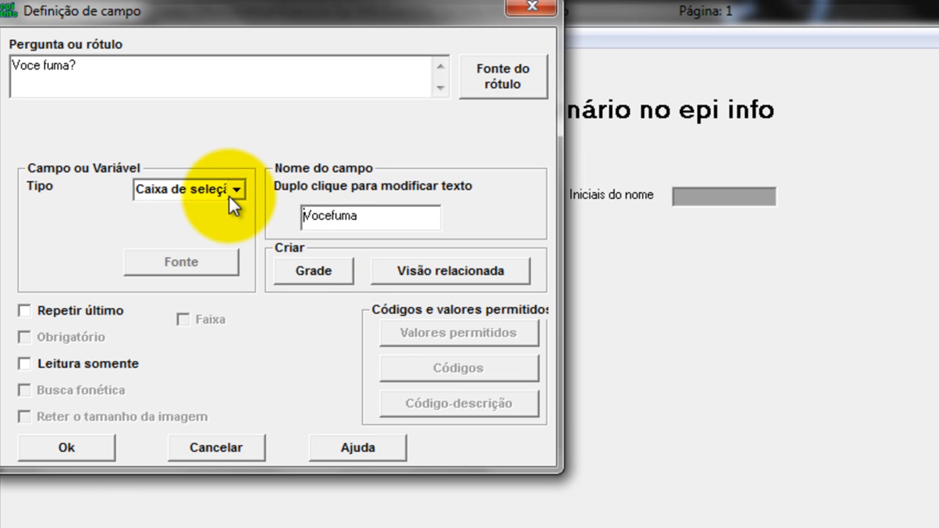
pyautogui.click(97, 450)
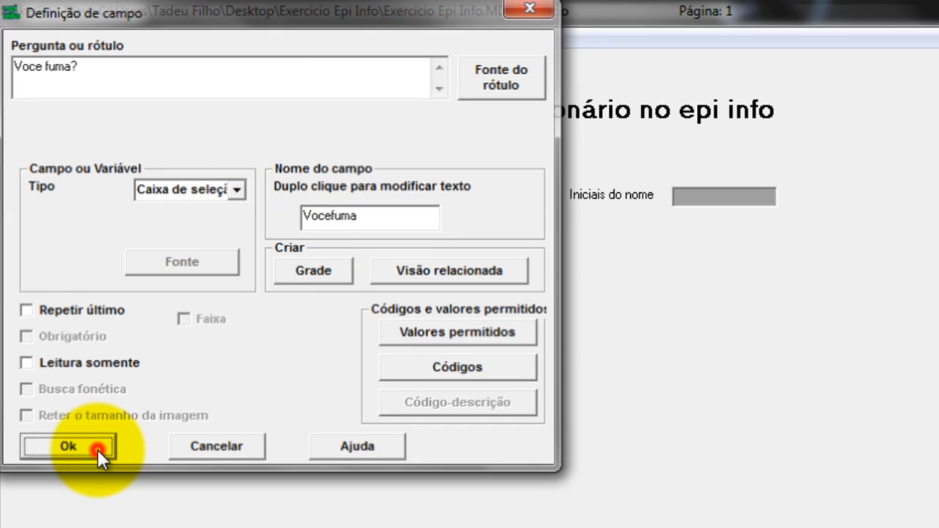
pyautogui.moveTo(119, 340); pyautogui.dragTo(117, 302)
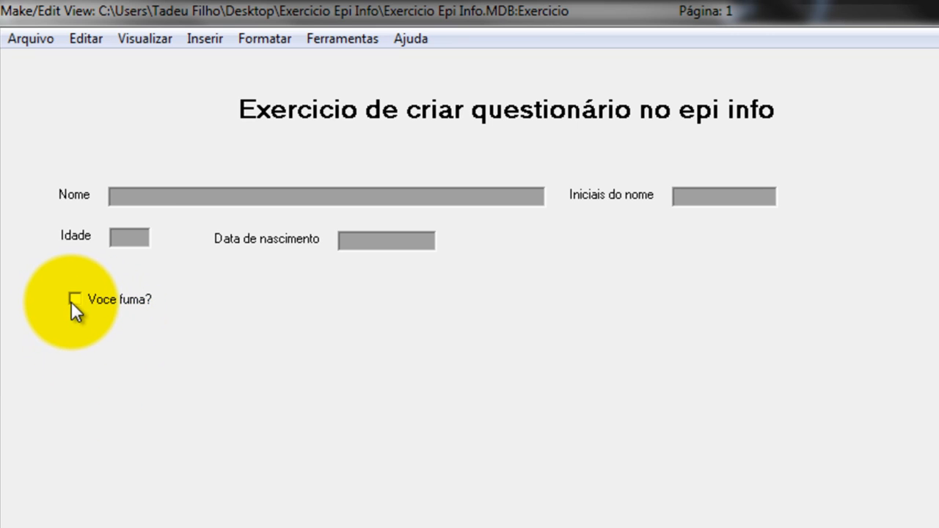
# Step: Add a Sim/Não field labelled "Você fuma?" below the Voce fuma? checkbox
pyautogui.click(72, 338)
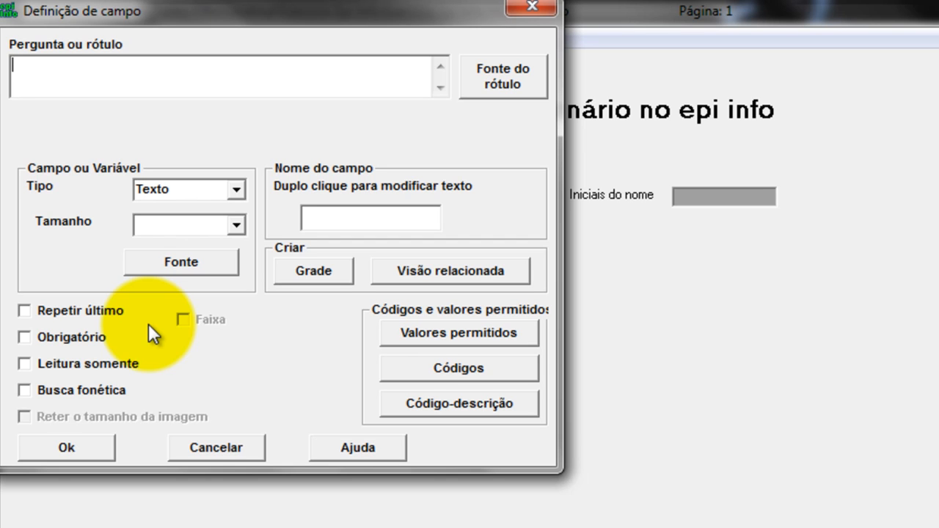
pyautogui.write('Você fuma?')
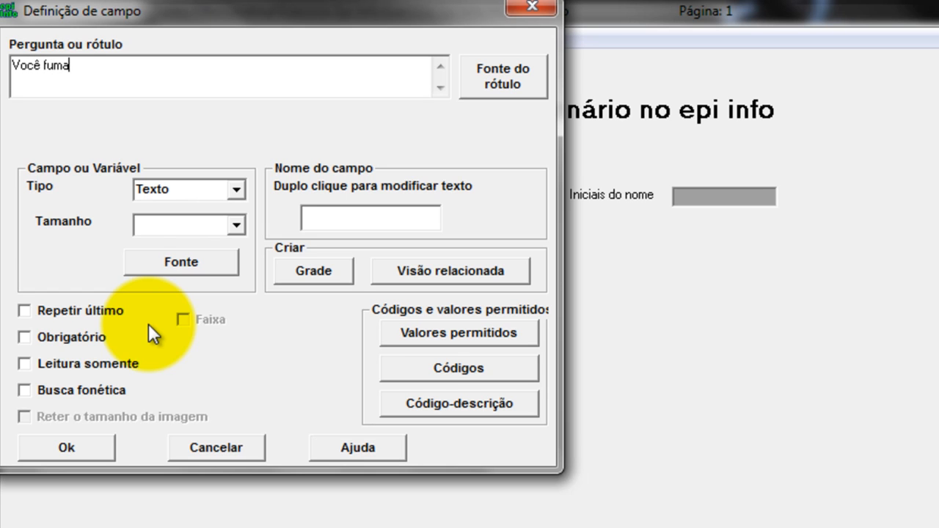
pyautogui.press('Tab')
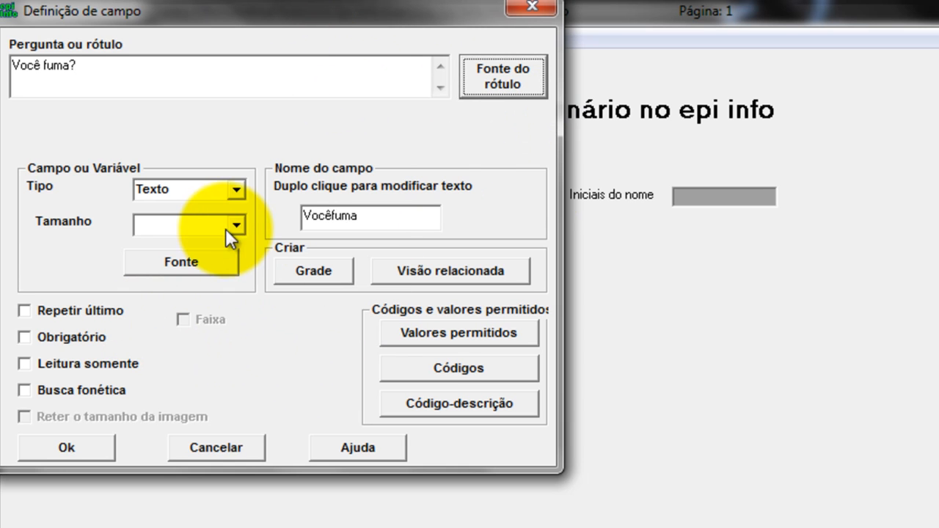
pyautogui.click(236, 191)
pyautogui.click(238, 317)
pyautogui.click(239, 316)
pyautogui.click(239, 316)
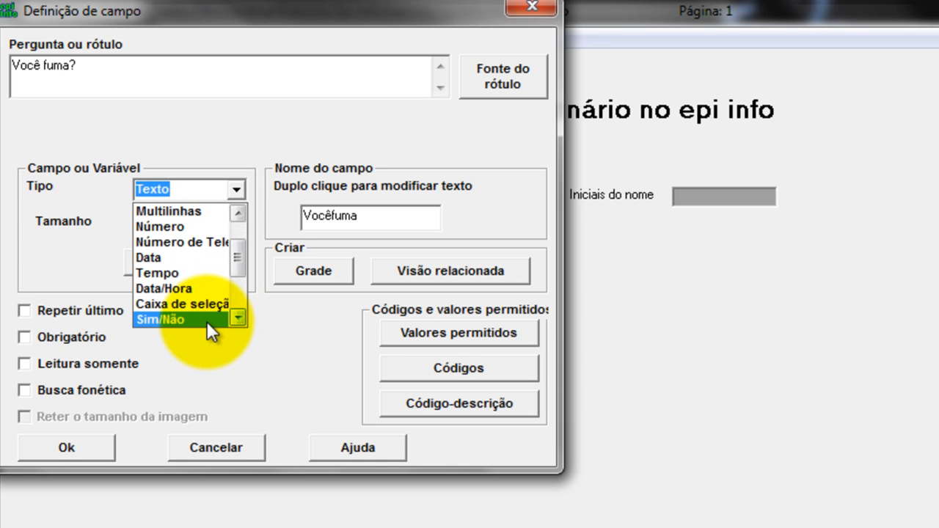
pyautogui.click(205, 319)
pyautogui.click(279, 10)
pyautogui.click(84, 444)
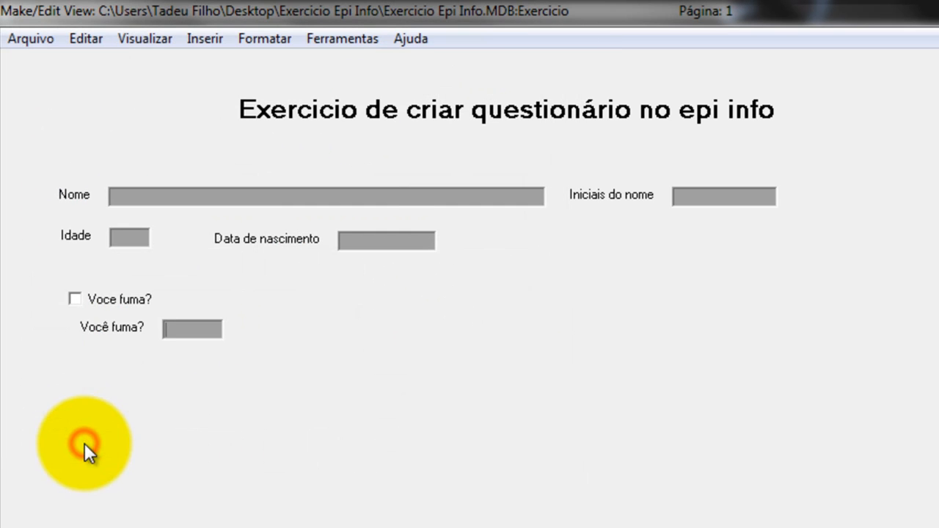
# Step: Try to change the field name of the Voce fuma? checkbox to "Vocêfuma"
pyautogui.rightClick(112, 300)
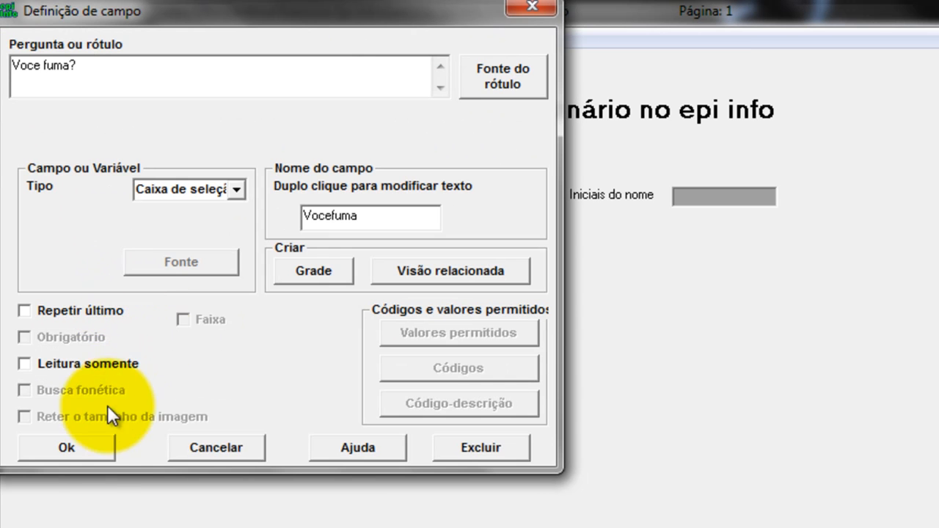
pyautogui.click(93, 453)
pyautogui.rightClick(122, 301)
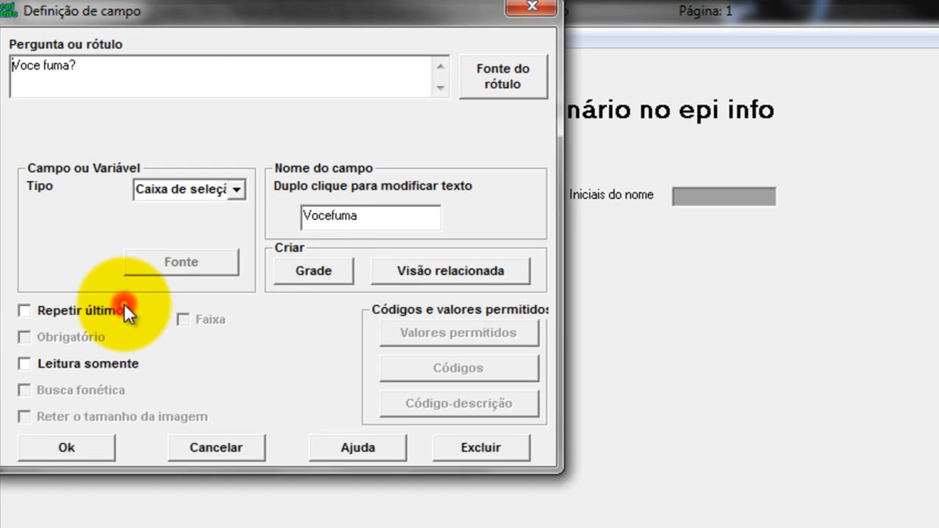
pyautogui.doubleClick(333, 217)
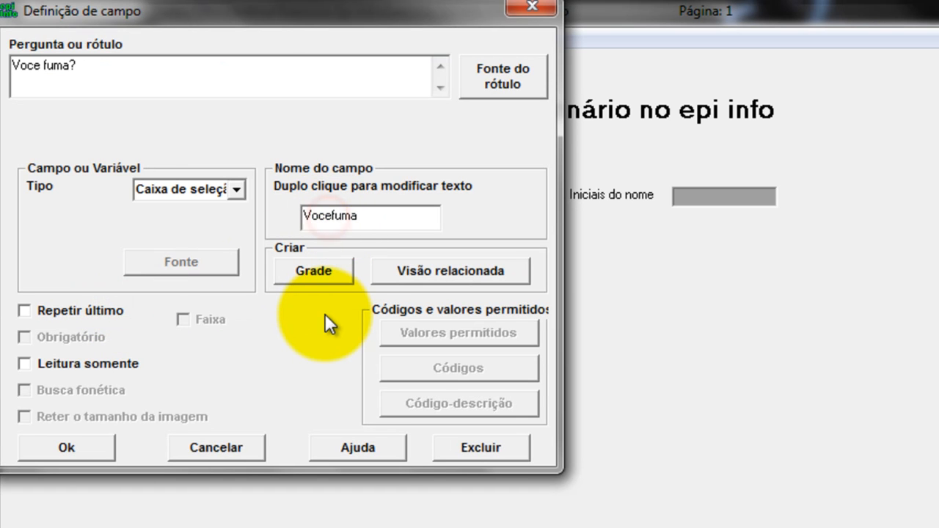
pyautogui.press('BackSpace')
pyautogui.write('^^')
pyautogui.press('BackSpace')
pyautogui.press('BackSpace')
pyautogui.write('ê')
pyautogui.click(105, 433)
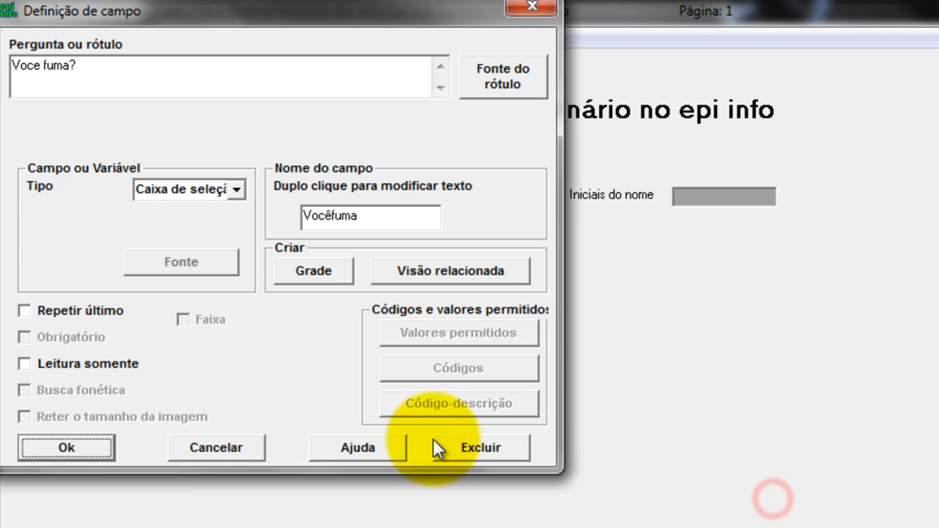
# Step: Leave the checkbox definition and check the field name set for the Você fuma? Sim/Não field
pyautogui.click(238, 449)
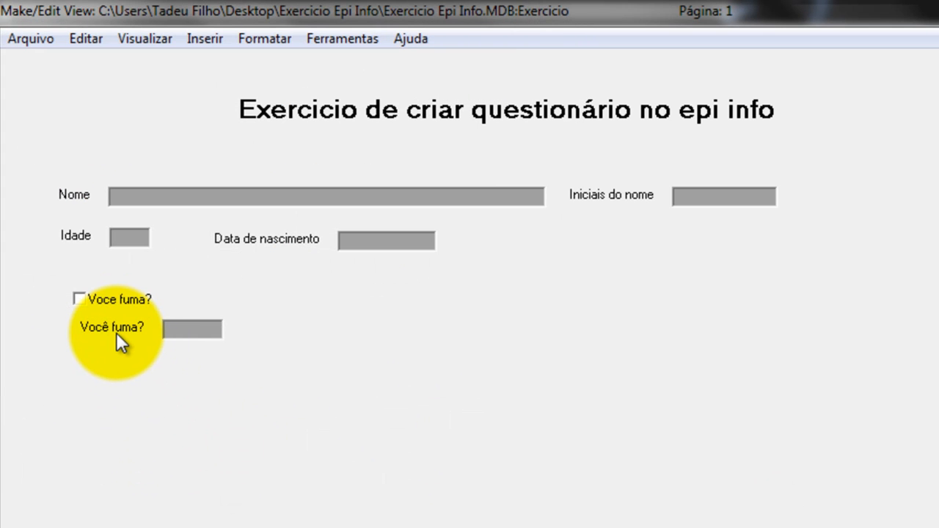
pyautogui.rightClick(116, 332)
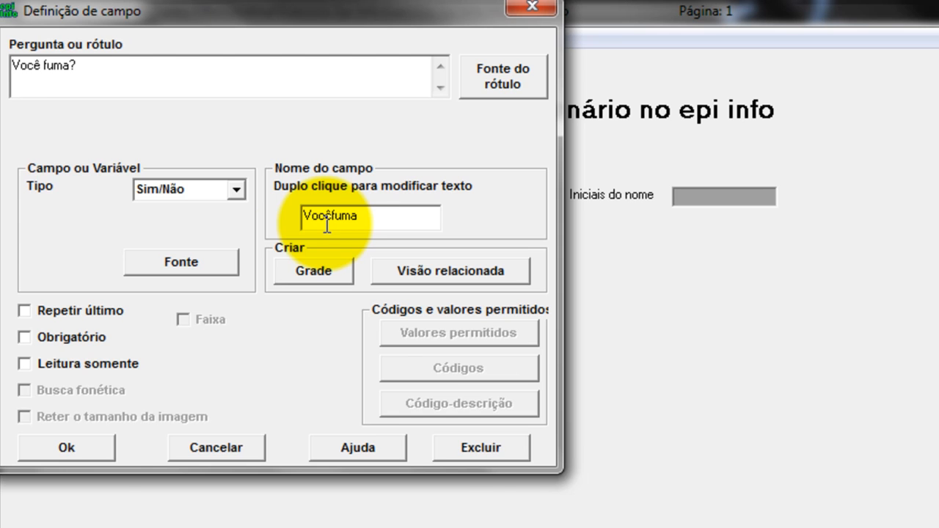
pyautogui.click(97, 449)
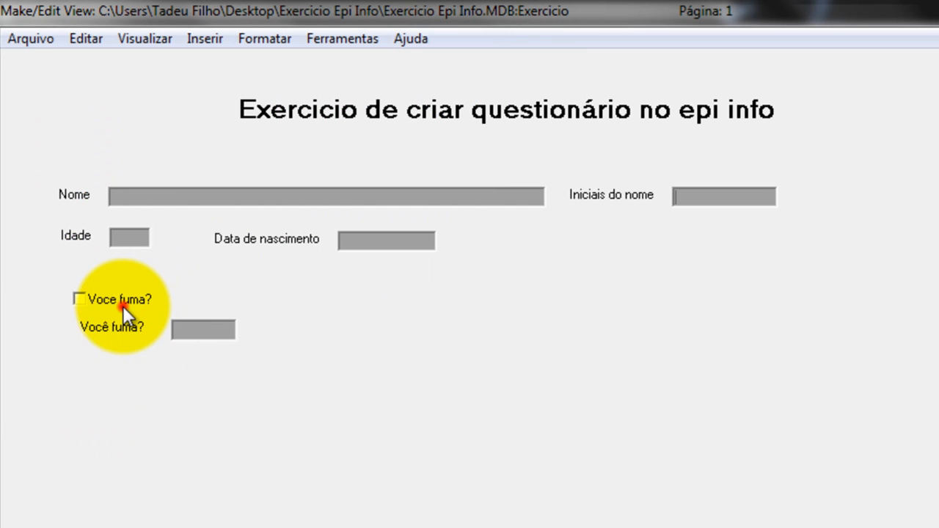
# Step: Rename the Você fuma? Sim/Não field as Vocêfuma_simnao and shift it slightly left beneath the Voce fuma? checkbox
pyautogui.rightClick(127, 329)
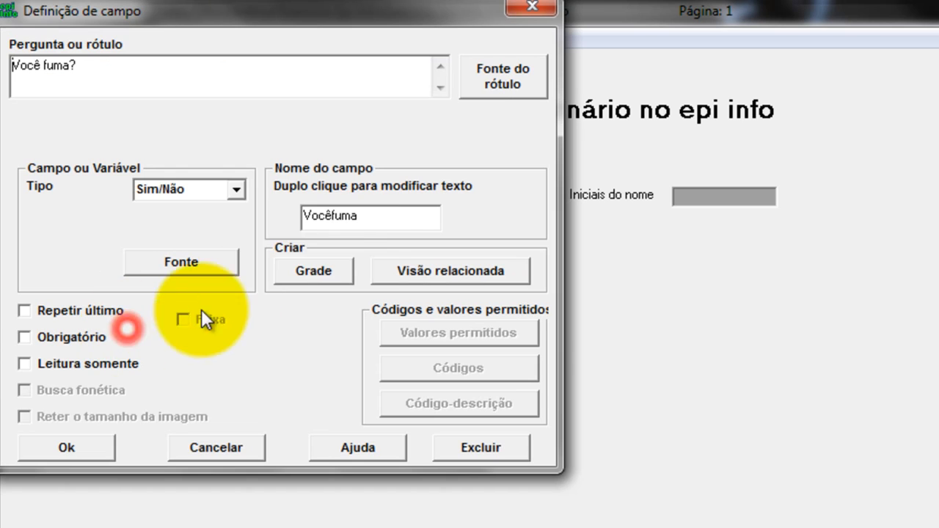
pyautogui.doubleClick(361, 221)
pyautogui.write('_')
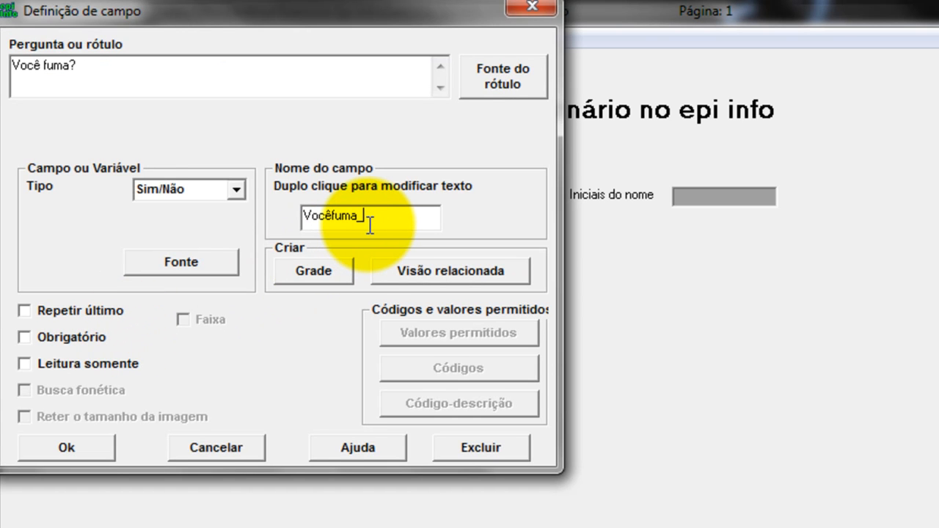
pyautogui.write('simnao')
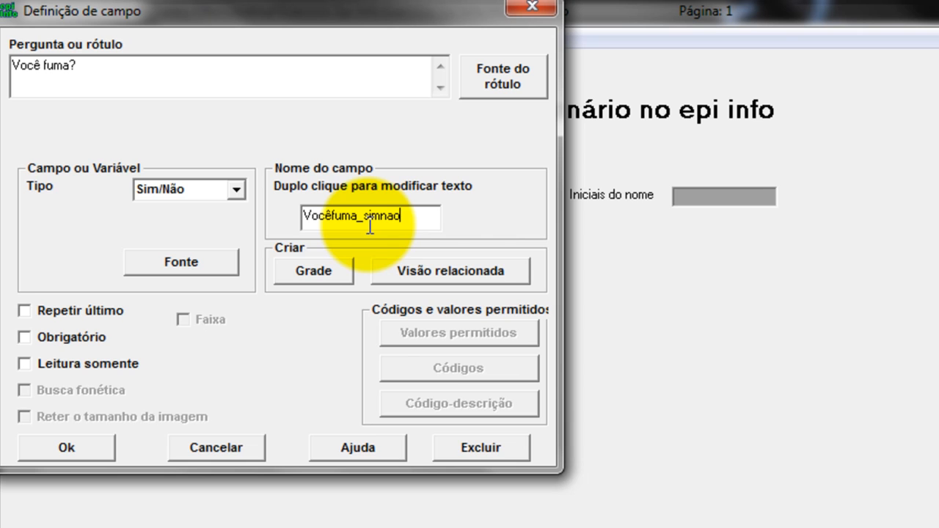
pyautogui.click(86, 445)
pyautogui.moveTo(122, 324); pyautogui.dragTo(111, 328)
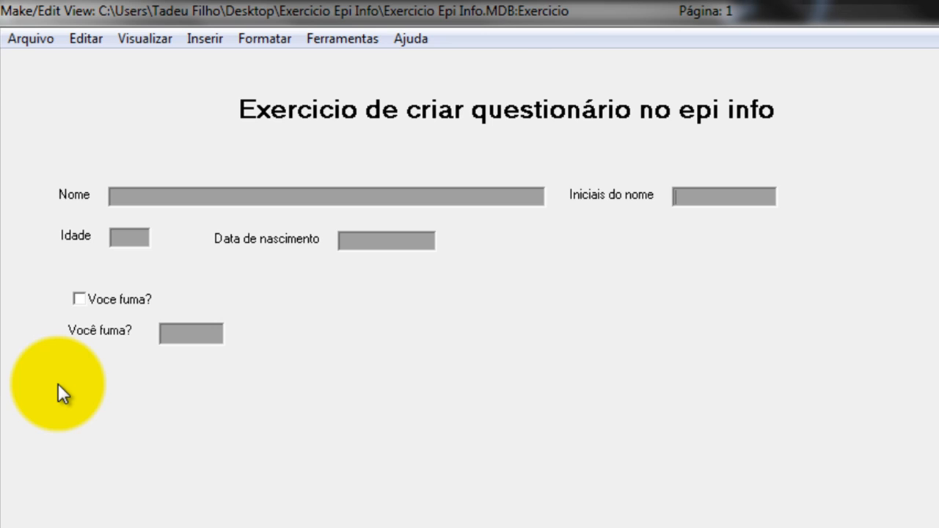
# Step: Create an Opção field labelled "Voce se considera esperto?" below the Você fuma? field
pyautogui.rightClick(58, 383)
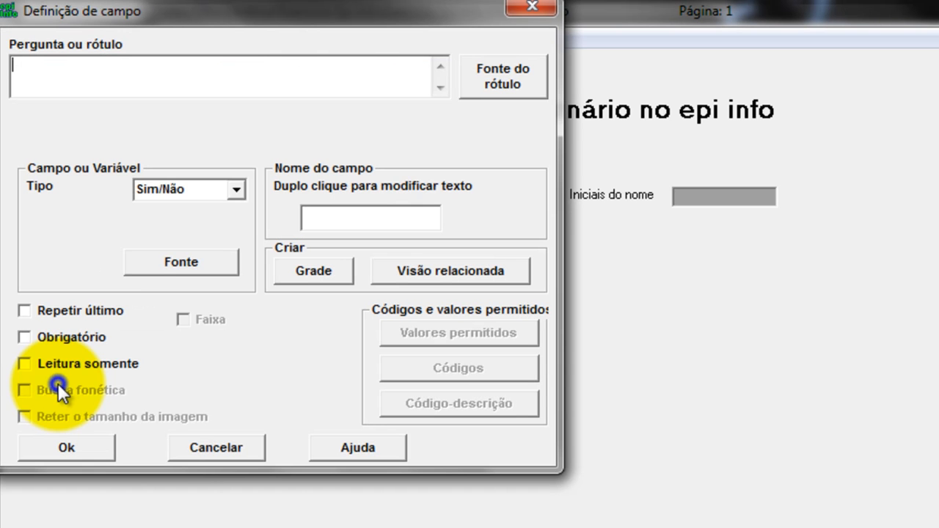
pyautogui.click(235, 191)
pyautogui.moveTo(233, 287)
pyautogui.mouseDown()
pyautogui.moveTo(234, 272)
pyautogui.moveTo(236, 289)
pyautogui.mouseUp()
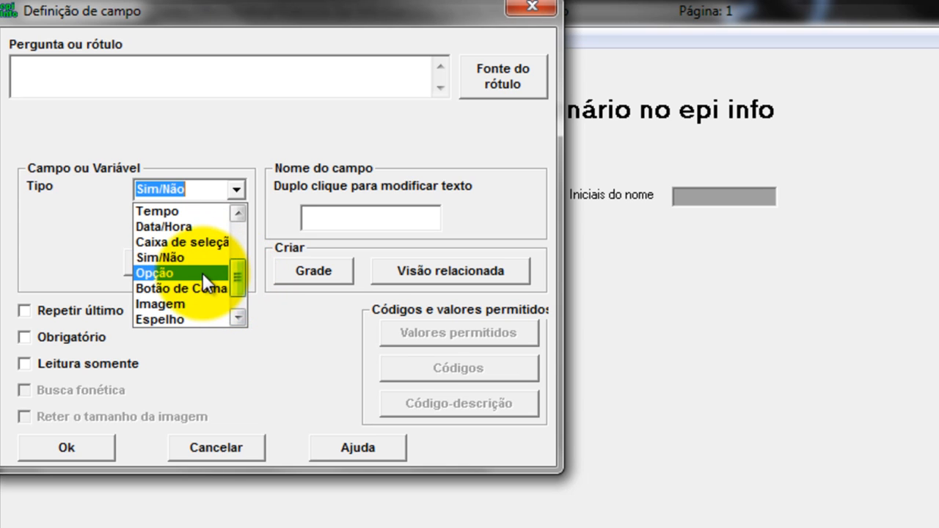
pyautogui.click(203, 273)
pyautogui.click(164, 89)
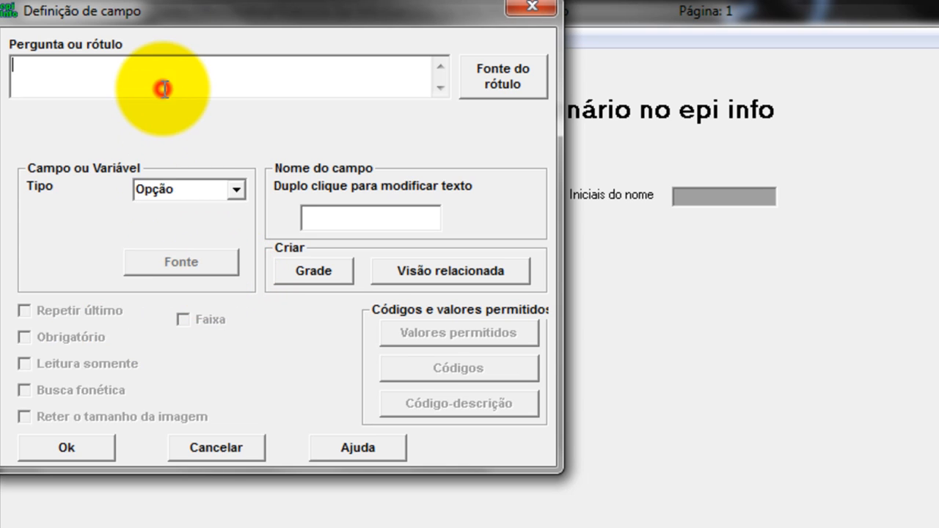
pyautogui.write('Voce se consid')
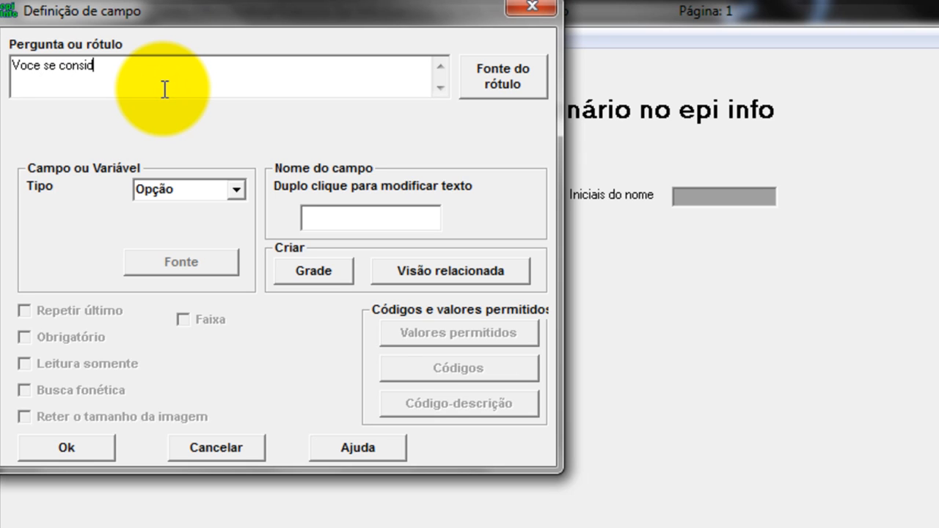
pyautogui.write('era esperto?')
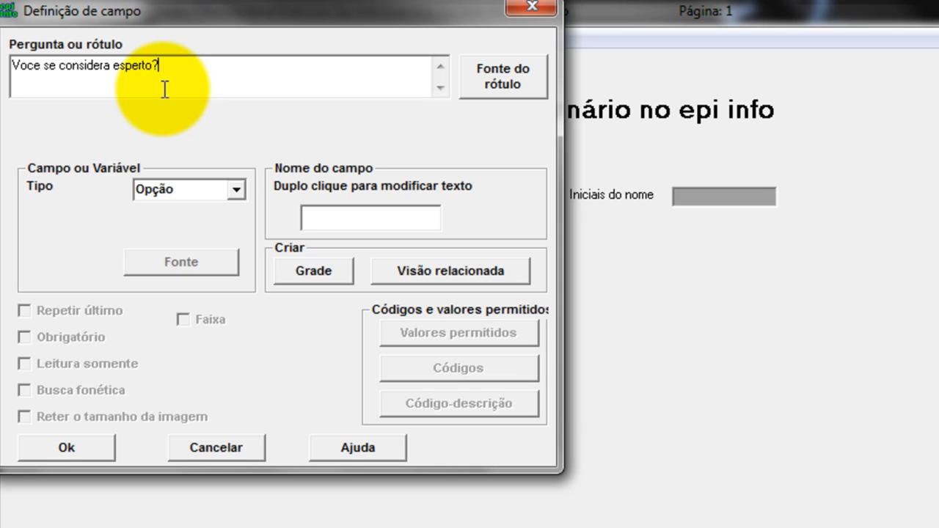
pyautogui.click(325, 216)
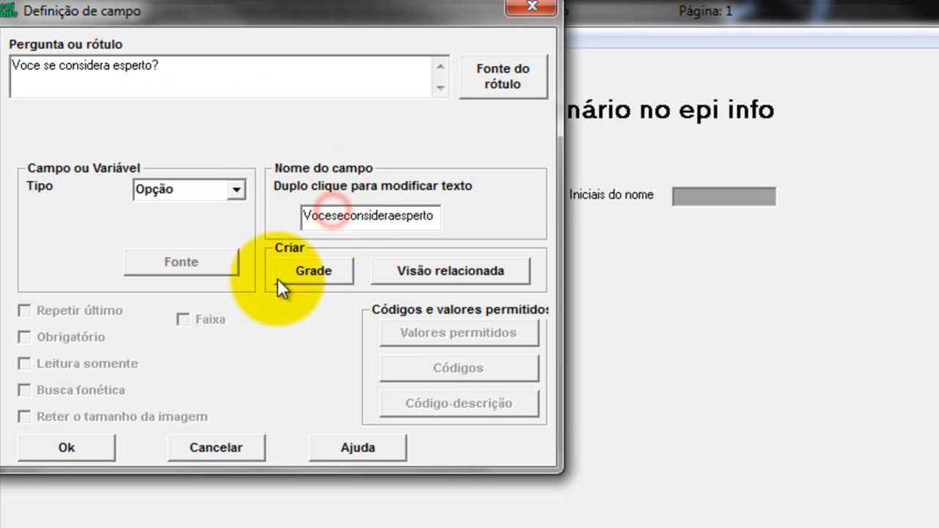
pyautogui.doubleClick(173, 192)
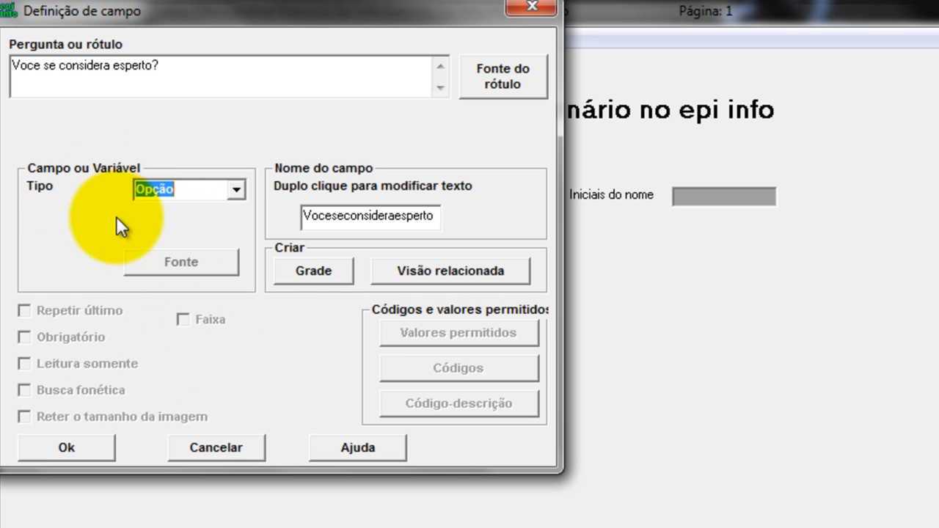
pyautogui.click(81, 447)
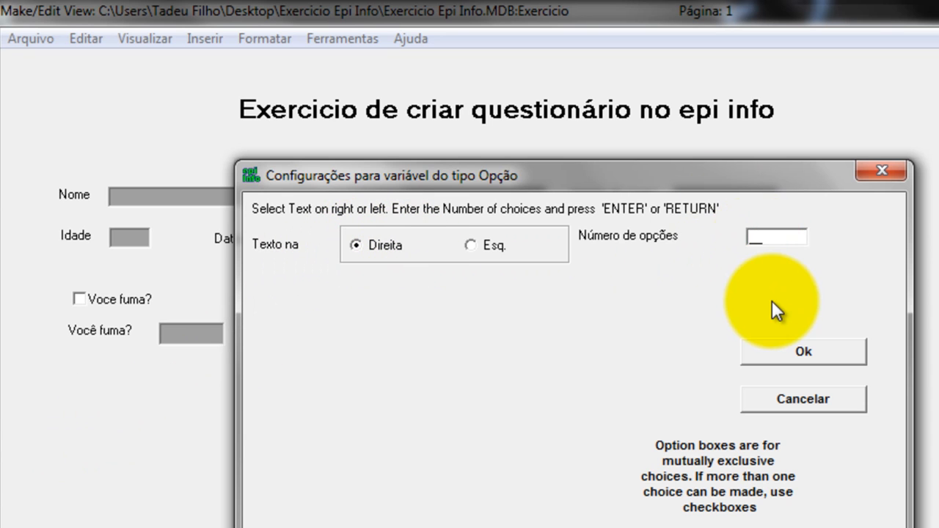
# Step: Set the option field to 5 choices: Sim, Não, Mais ou menos, Talvez and Nem sei, with the text on the right
pyautogui.write('5')
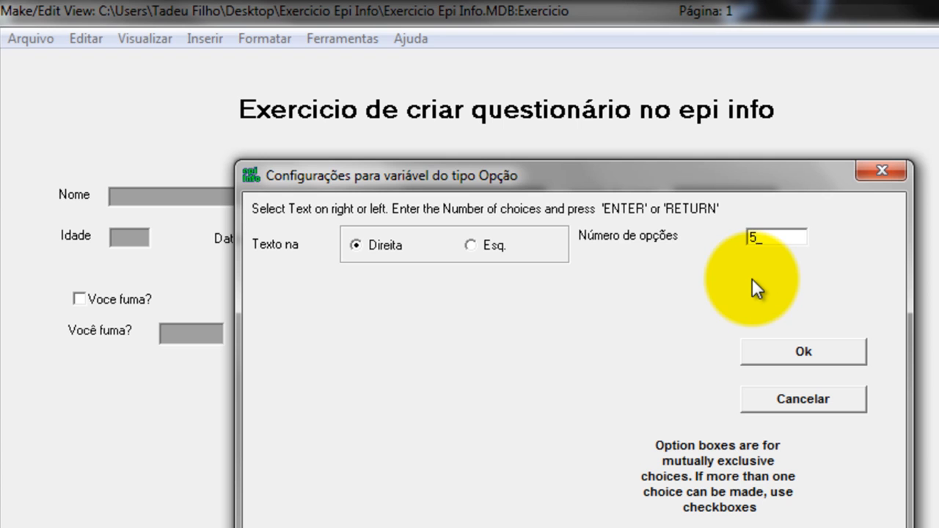
pyautogui.press('Return')
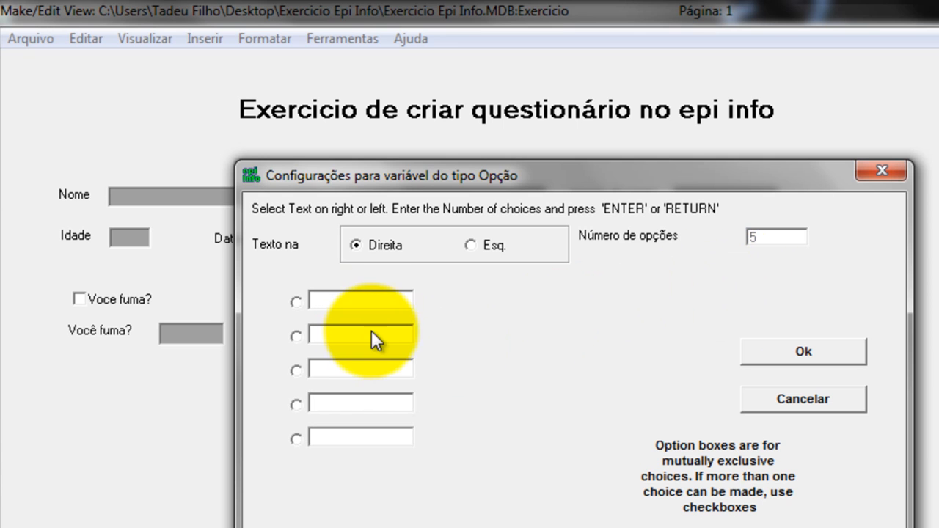
pyautogui.write('Sim')
pyautogui.press('Return')
pyautogui.write('Não')
pyautogui.press('Return')
pyautogui.write('Mais ou menos')
pyautogui.press('Return')
pyautogui.write('Talvez')
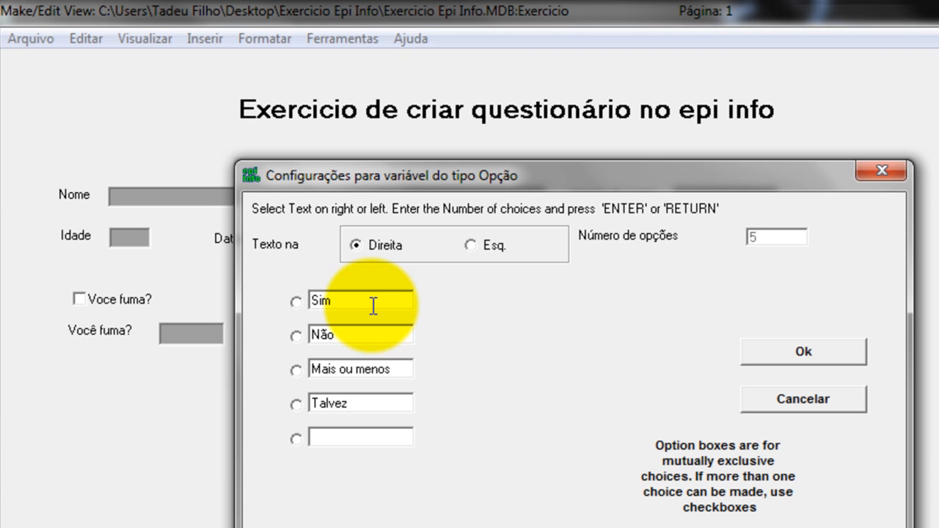
pyautogui.write('Nem sei')
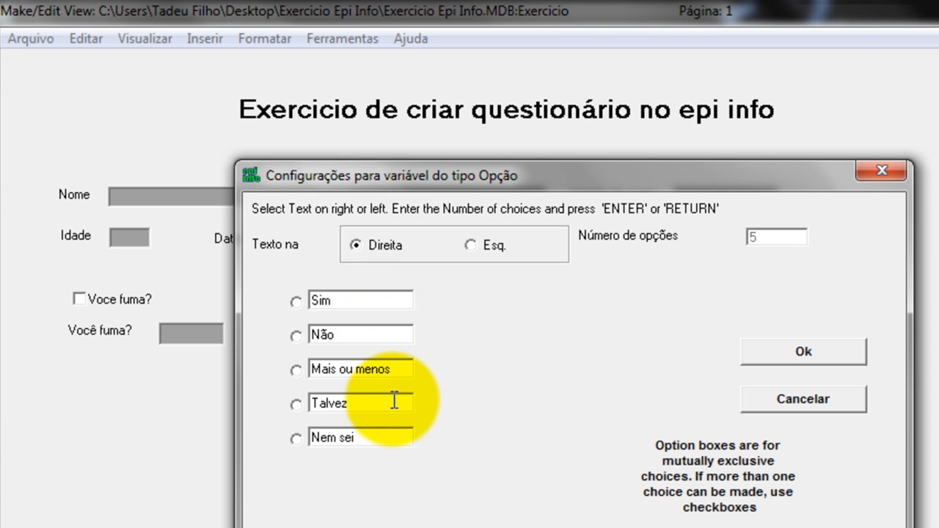
pyautogui.click(794, 355)
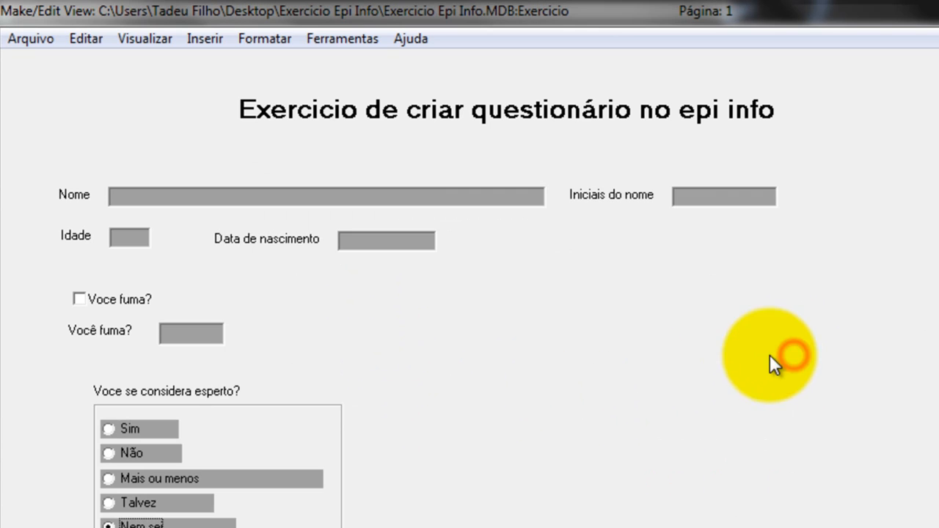
# Step: Move the Voce se considera esperto? option group left so it sits beneath the Você fuma? field
pyautogui.moveTo(243, 370); pyautogui.dragTo(223, 361)
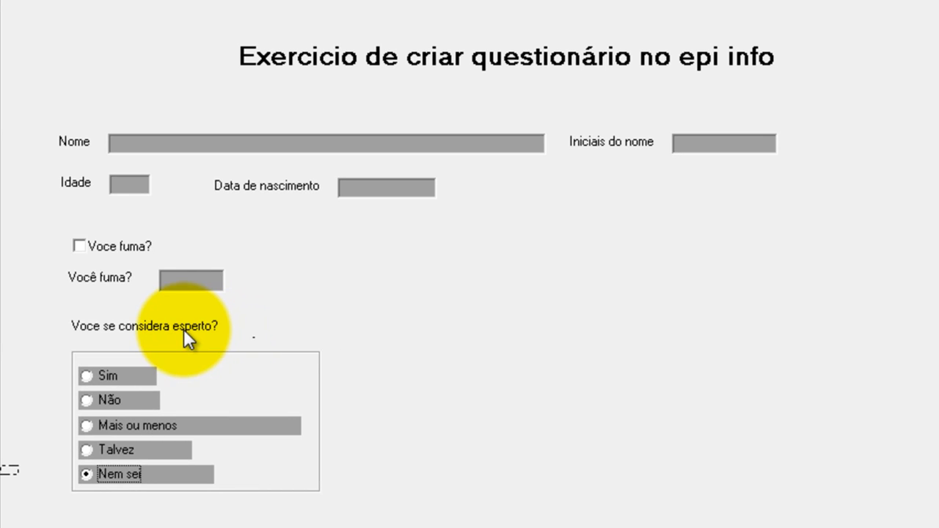
pyautogui.moveTo(184, 331); pyautogui.dragTo(176, 340)
pyautogui.click(403, 346)
pyautogui.click(88, 497)
pyautogui.moveTo(82, 504); pyautogui.dragTo(82, 525)
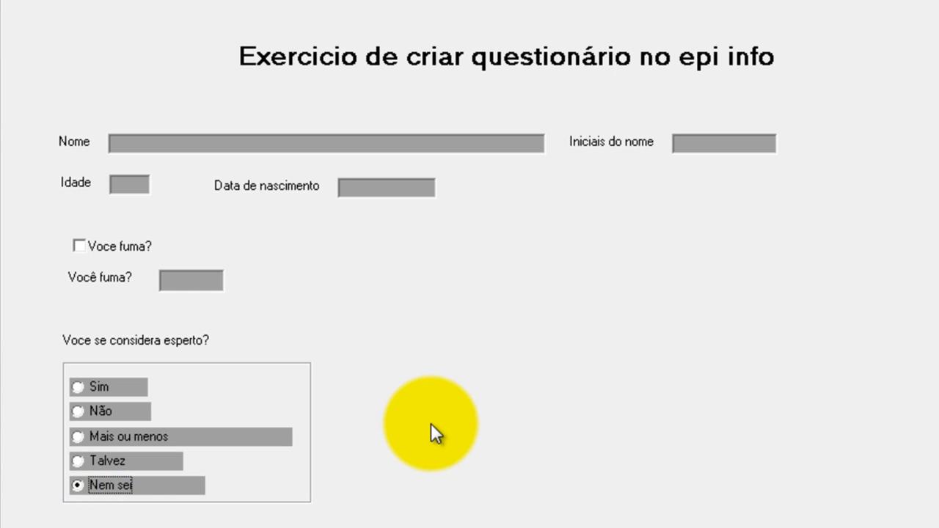
# Step: Start a new Texto field labelled "Você se considera esperto?", leaving its size blank
pyautogui.click(371, 353)
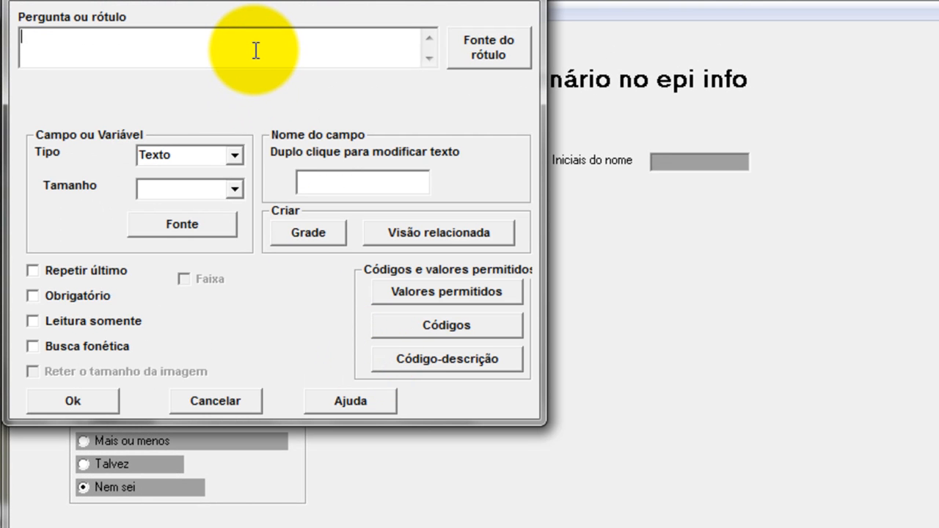
pyautogui.write('Você se consid')
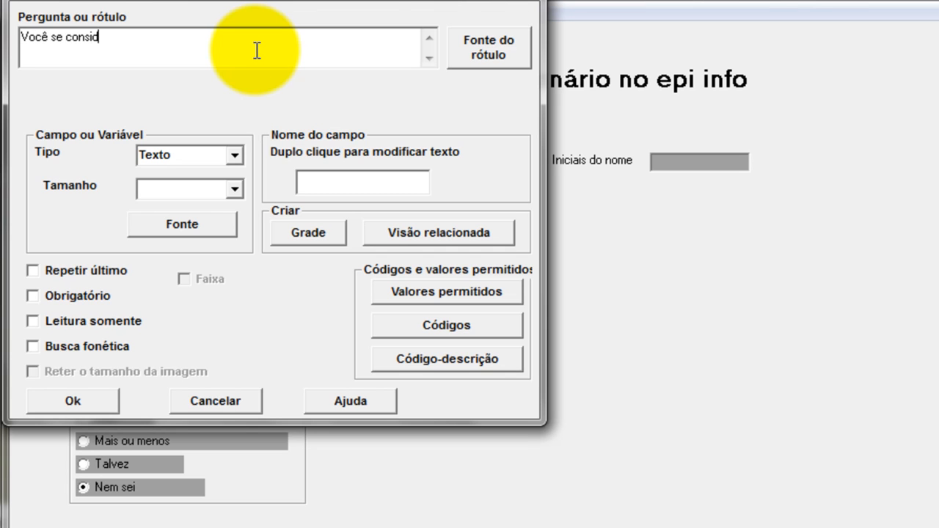
pyautogui.write('era esperto?')
pyautogui.click(206, 154)
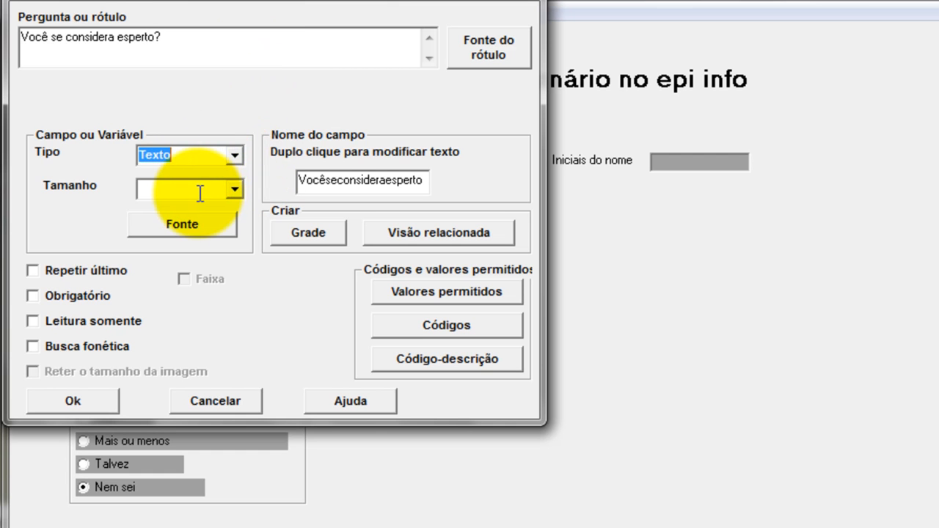
pyautogui.click(201, 192)
pyautogui.click(171, 281)
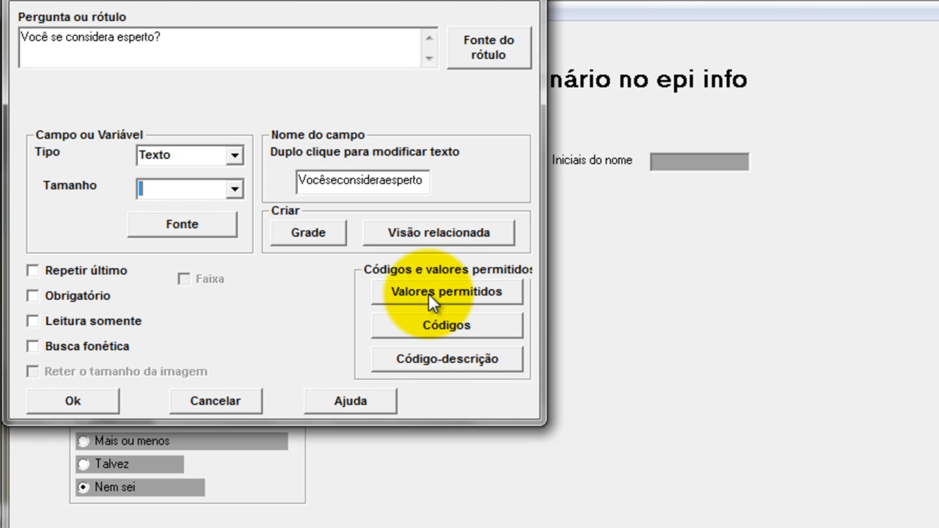
pyautogui.click(178, 58)
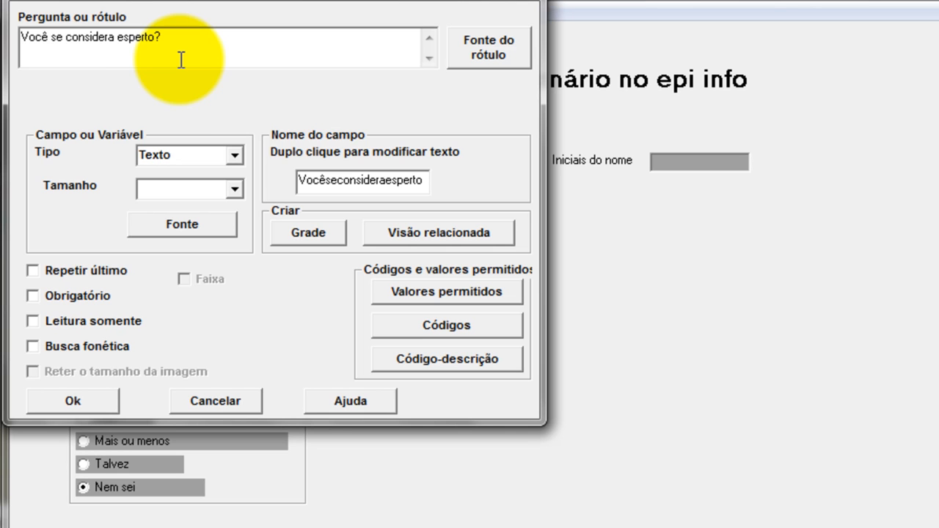
pyautogui.click(178, 36)
pyautogui.moveTo(178, 35); pyautogui.dragTo(29, 72)
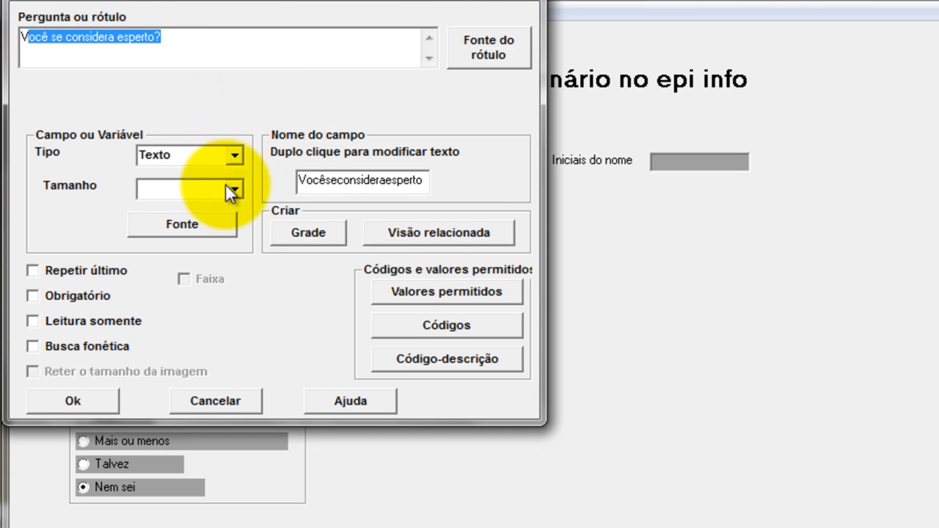
pyautogui.click(231, 37)
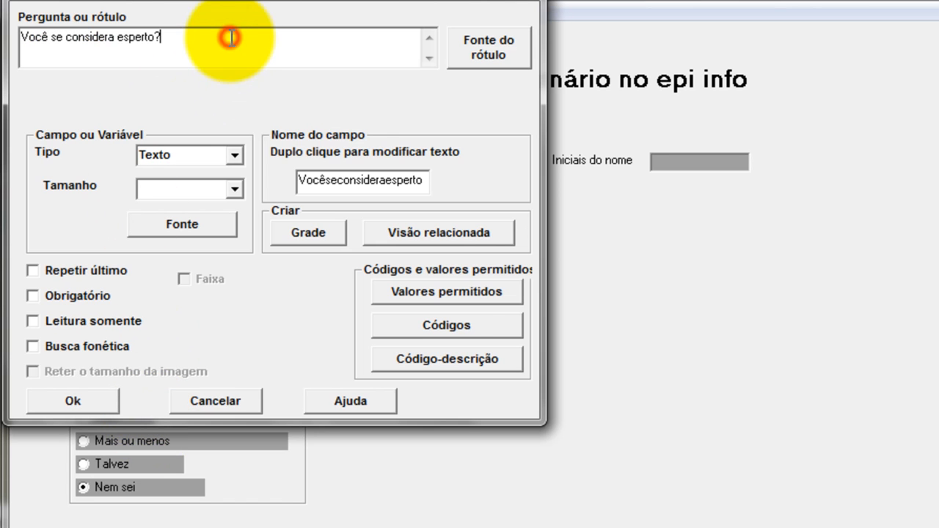
# Step: Create a new allowed-values table for the Você se considera esperto? text field and turn on Não ordenar
pyautogui.click(450, 292)
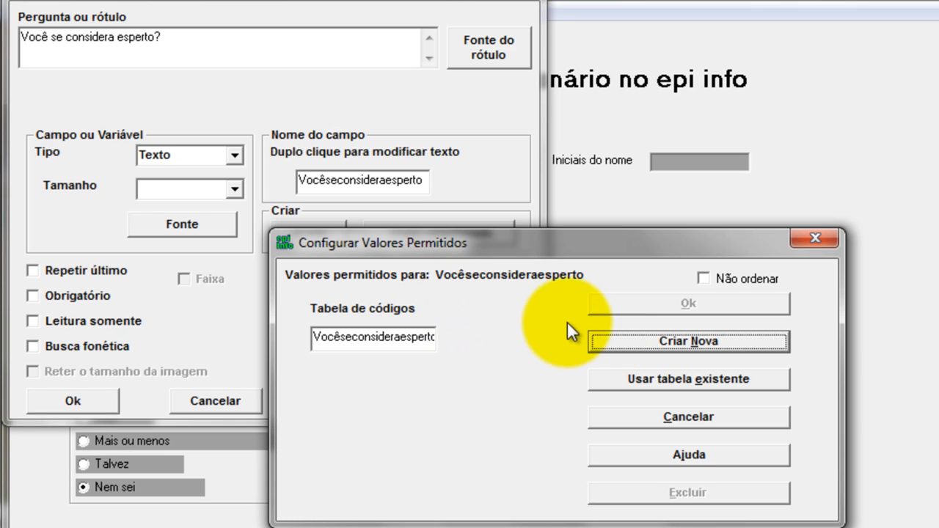
pyautogui.click(627, 342)
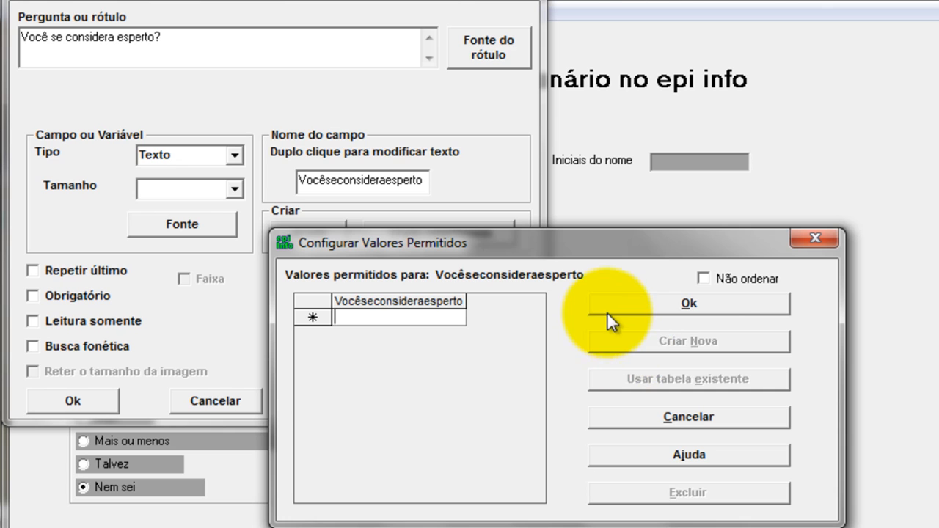
pyautogui.click(703, 279)
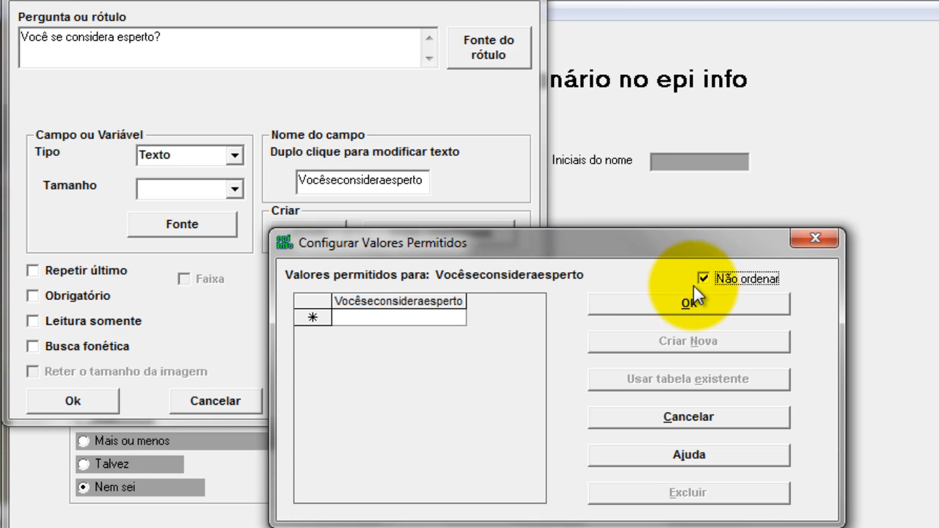
# Step: Enter the allowed values Sim, Nao, Talvez, Mais ou menos and Nem sei and accept the table
pyautogui.click(444, 318)
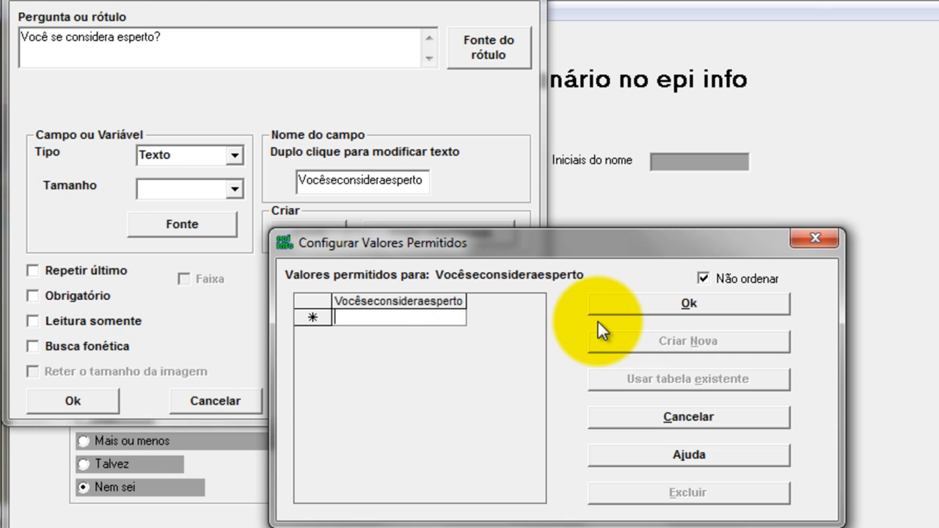
pyautogui.write('Sim')
pyautogui.press('Return')
pyautogui.write('Nao')
pyautogui.press('Return')
pyautogui.write('Talvez')
pyautogui.press('Return')
pyautogui.write('Mais ou e')
pyautogui.press('BackSpace')
pyautogui.write('menos')
pyautogui.press('Return')
pyautogui.write('Se')
pyautogui.press('BackSpace')
pyautogui.press('BackSpace')
pyautogui.write('Nem sei')
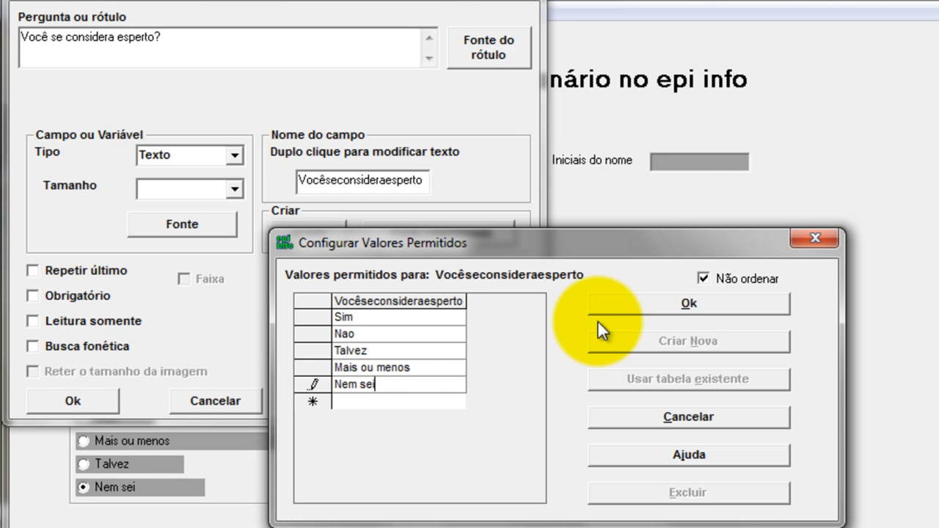
pyautogui.click(690, 304)
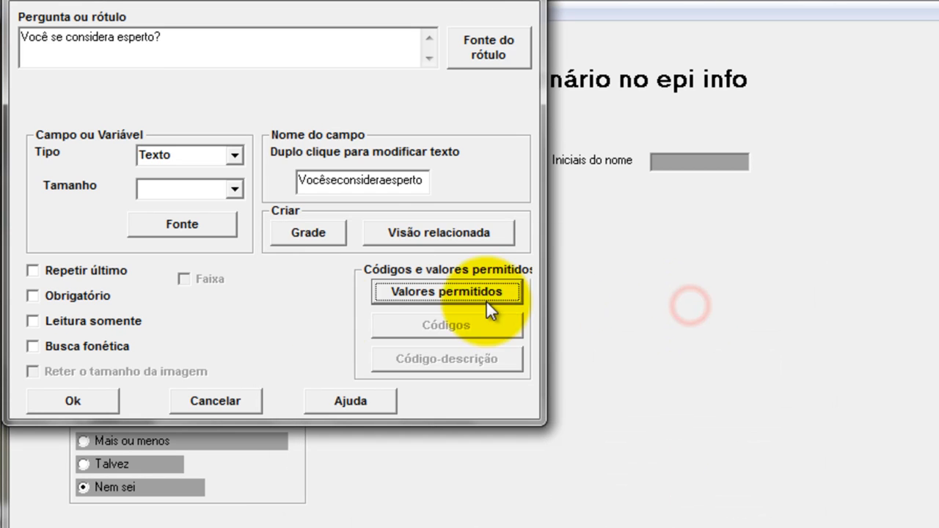
# Step: Accept the Você se considera esperto? text field, move it slightly left beside the option group, and check its drop-down list
pyautogui.click(72, 400)
pyautogui.moveTo(416, 356); pyautogui.dragTo(375, 355)
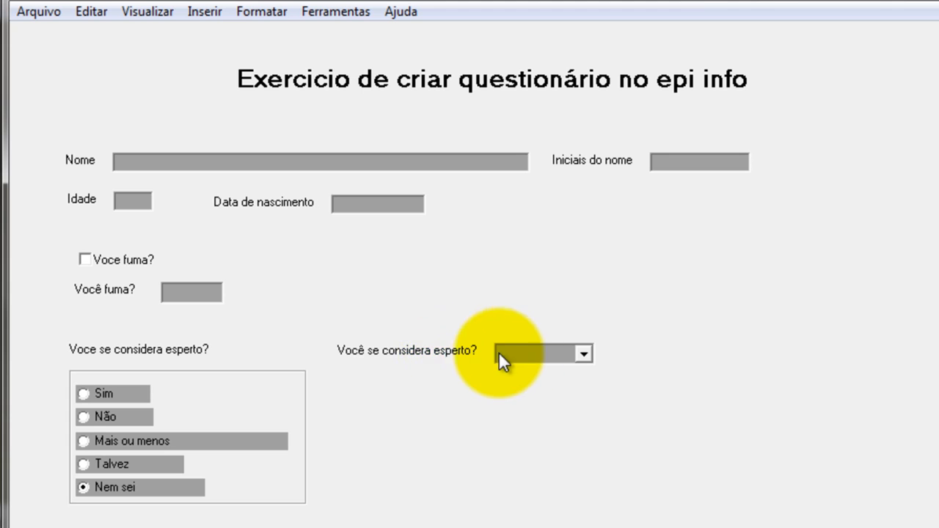
pyautogui.click(587, 354)
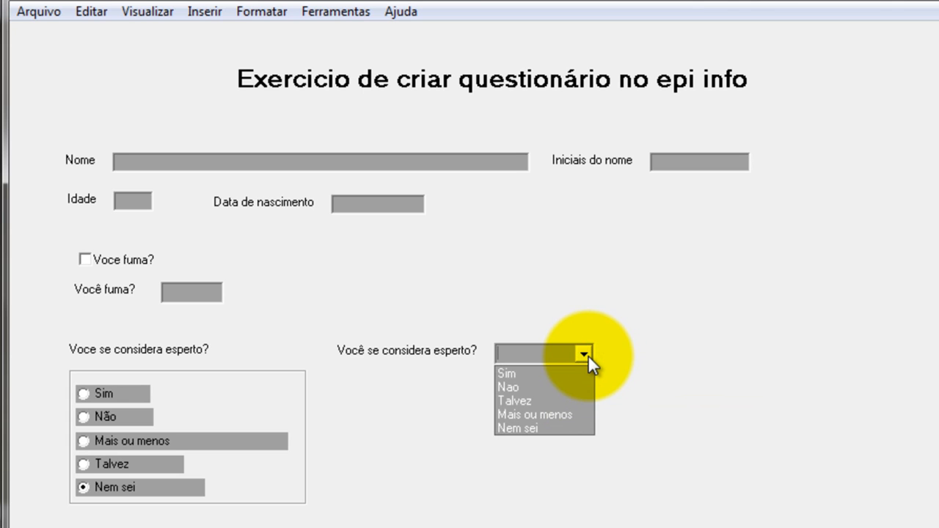
pyautogui.click(739, 404)
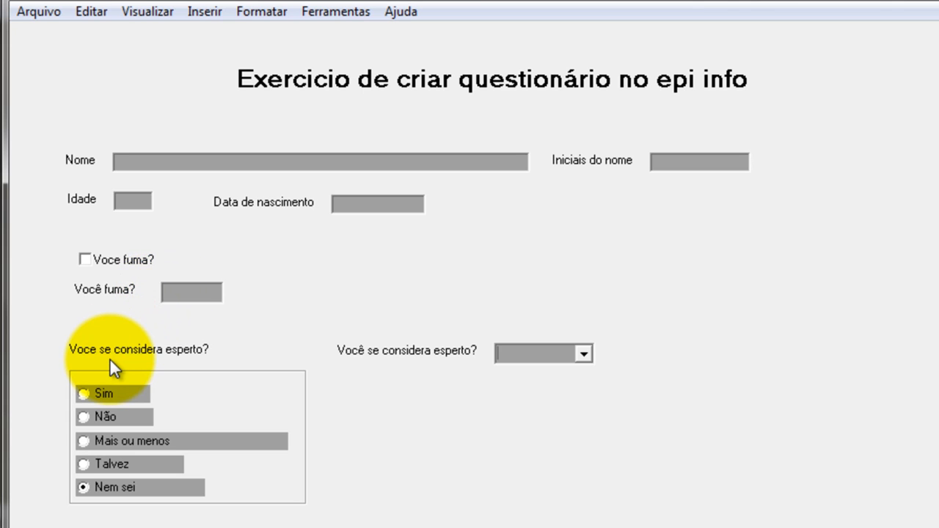
# Step: Try the Voce se considera esperto? option group by selecting Sim and Não, and compare it with the drop-down field
pyautogui.click(83, 393)
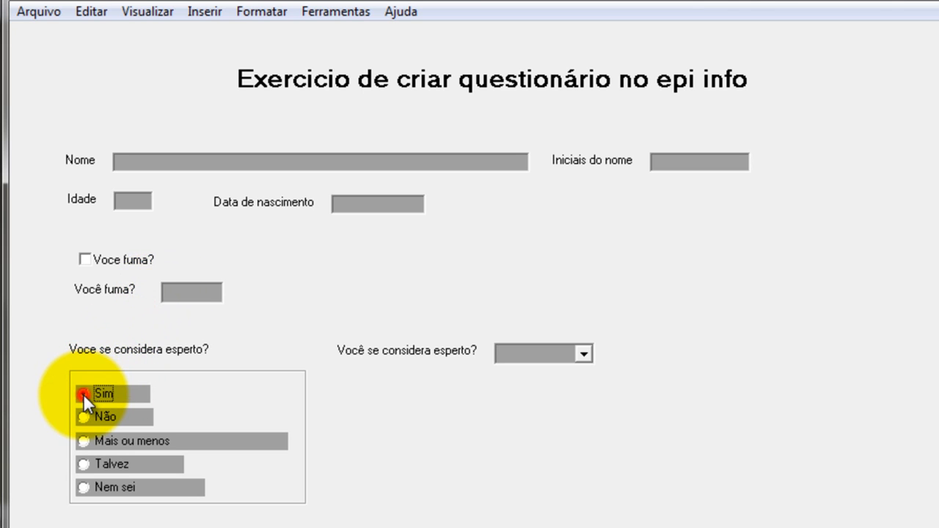
pyautogui.click(83, 462)
pyautogui.click(83, 488)
pyautogui.click(361, 449)
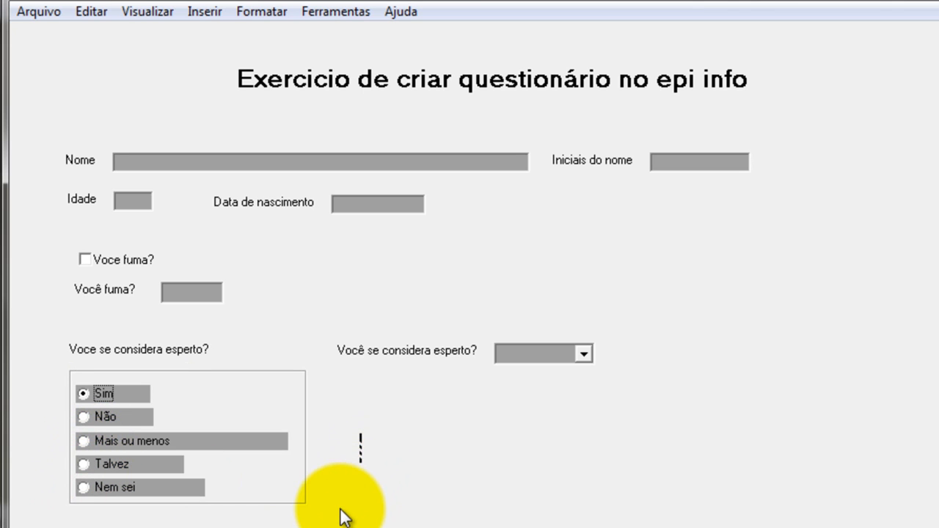
pyautogui.click(83, 416)
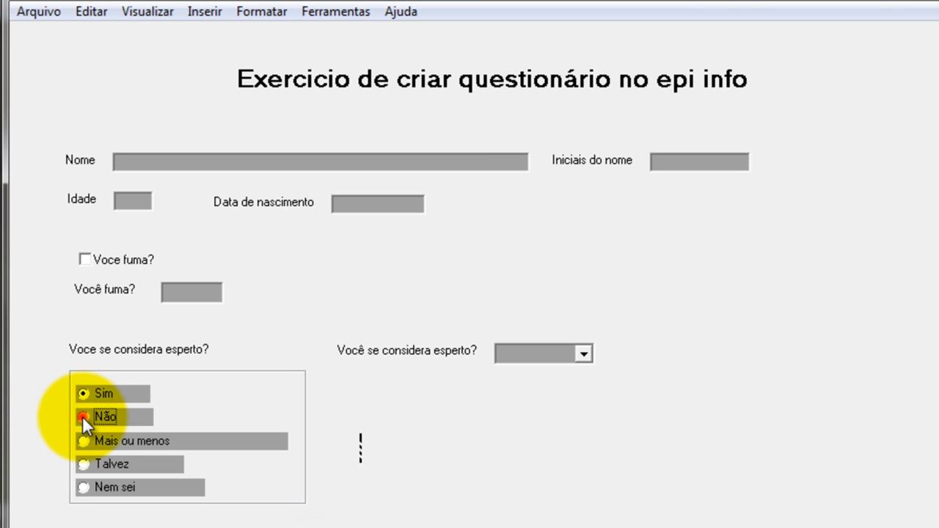
pyautogui.click(584, 353)
pyautogui.click(615, 356)
# Step: Review the definition of the Você se considera esperto? text field without changing it, and check its drop-down list again
pyautogui.rightClick(438, 348)
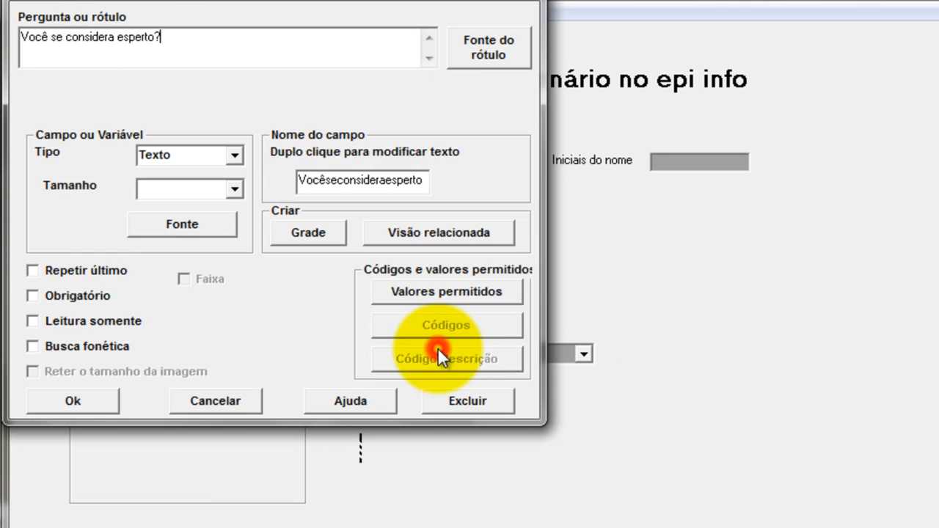
pyautogui.click(242, 402)
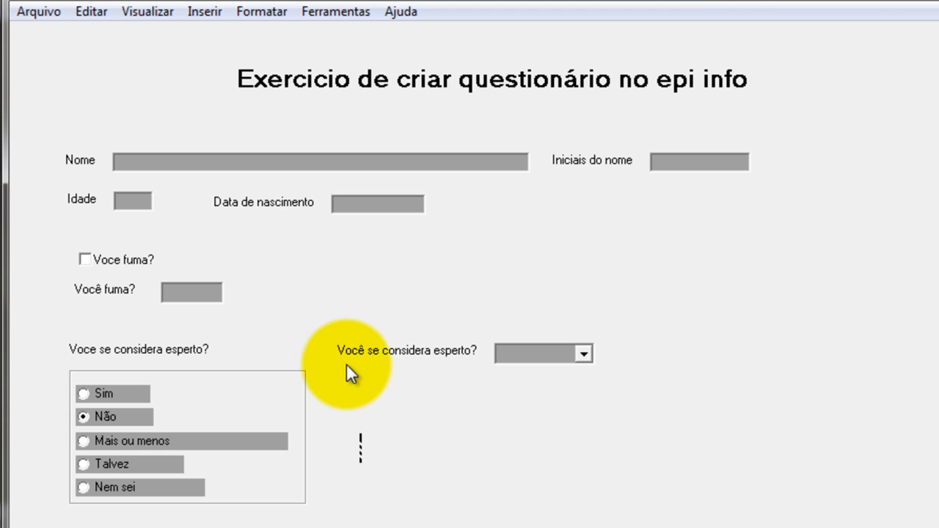
pyautogui.click(587, 351)
pyautogui.click(586, 351)
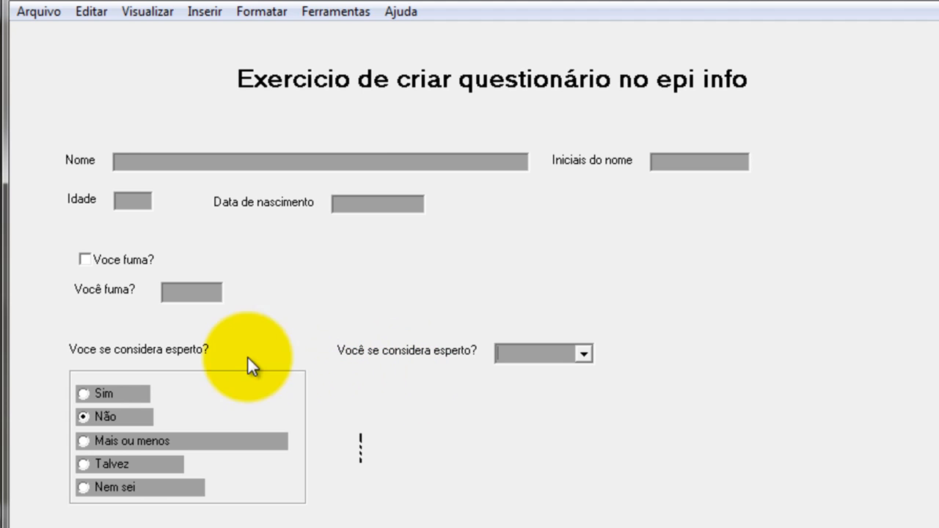
pyautogui.click(456, 479)
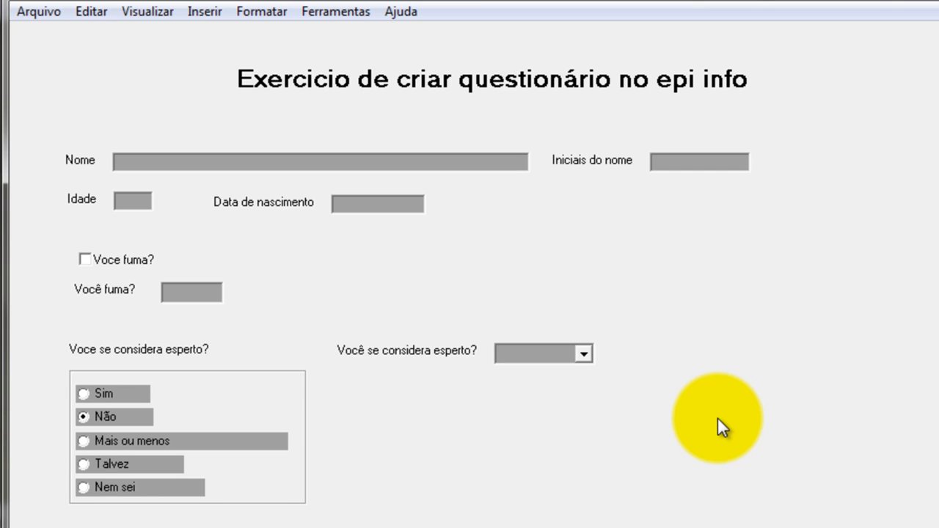
# Step: Add a Caixa de seleção field labelled "Camisinha" below the Você se considera esperto? drop-down field
pyautogui.click(512, 433)
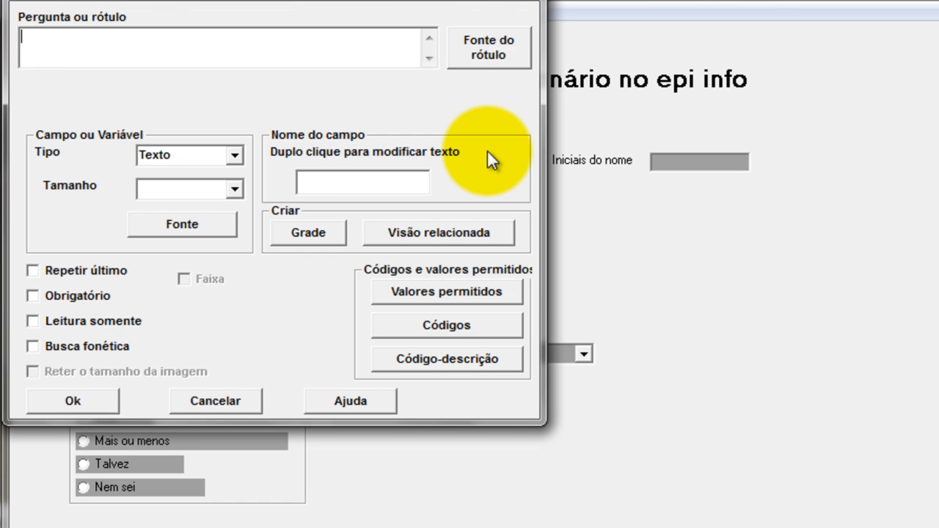
pyautogui.write('Camisinha')
pyautogui.click(234, 154)
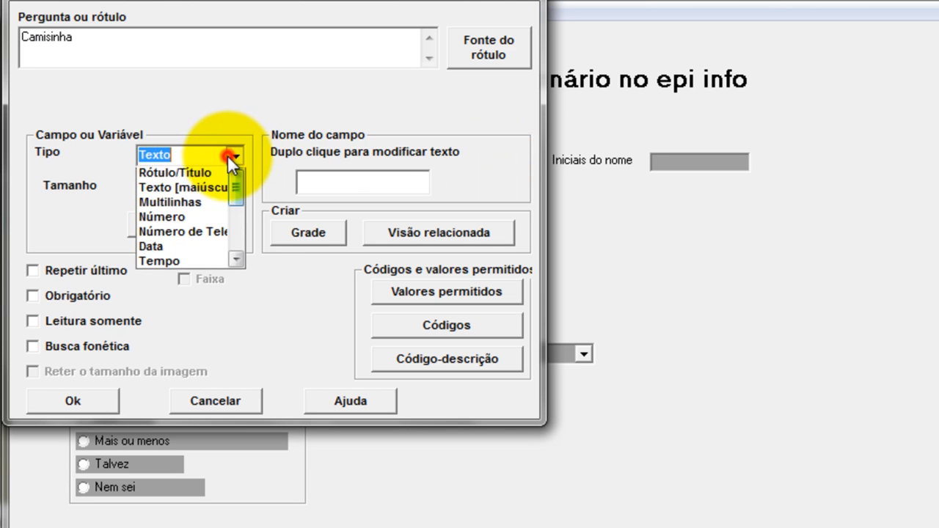
pyautogui.click(235, 276)
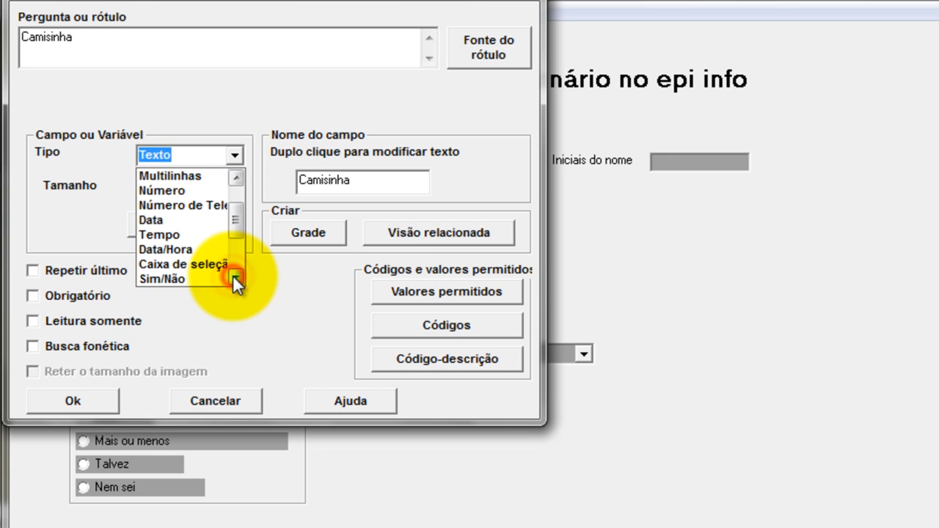
pyautogui.click(221, 264)
pyautogui.click(73, 400)
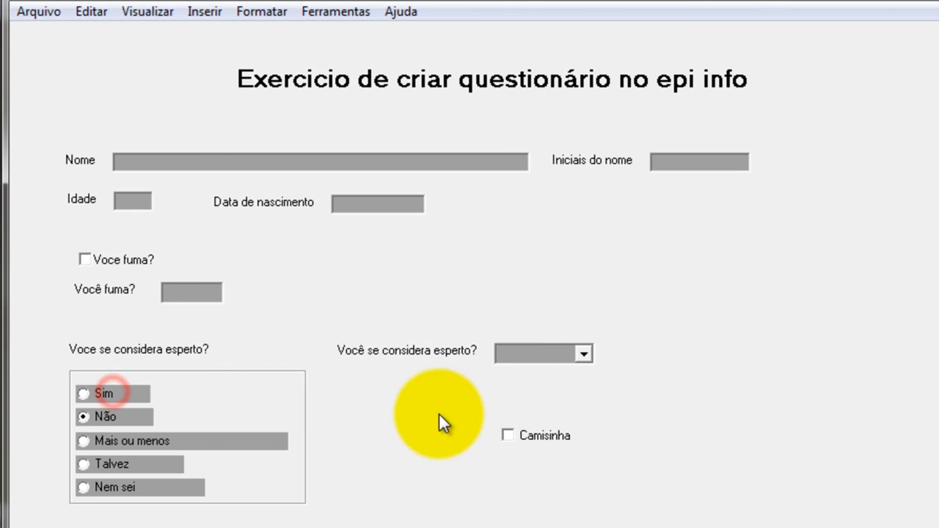
# Step: Add a Caixa de seleção field labelled "Pilula anticoncepcional" directly below the Camisinha checkbox
pyautogui.rightClick(507, 457)
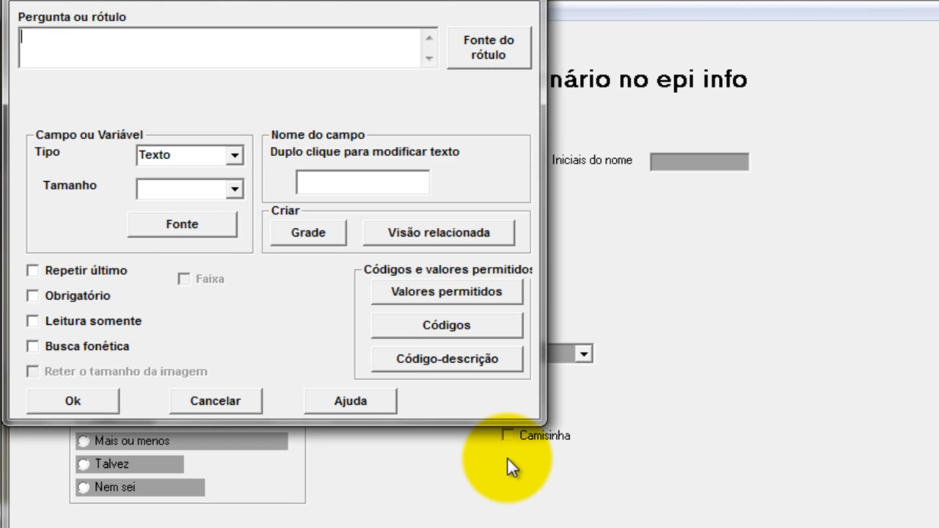
pyautogui.write('Pilula anticoncepcional')
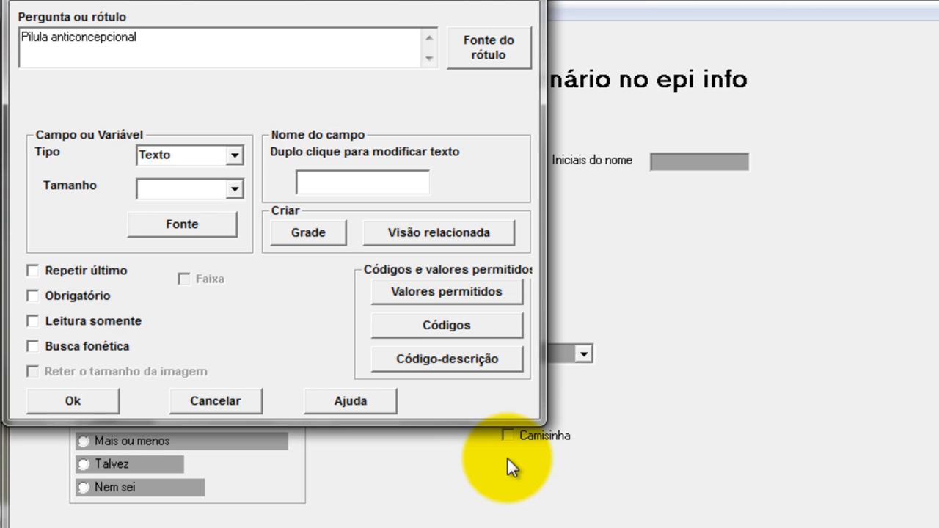
pyautogui.click(234, 155)
pyautogui.click(238, 279)
pyautogui.click(237, 279)
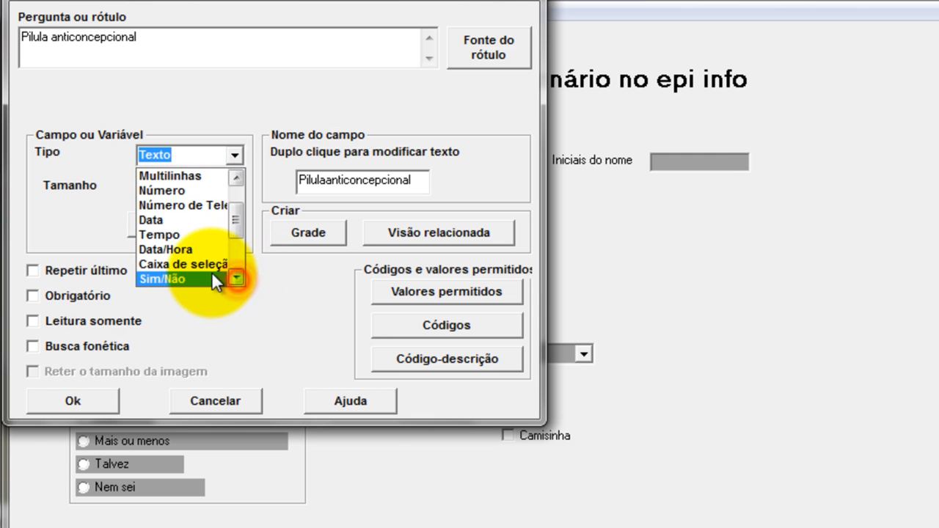
pyautogui.click(208, 267)
pyautogui.click(99, 405)
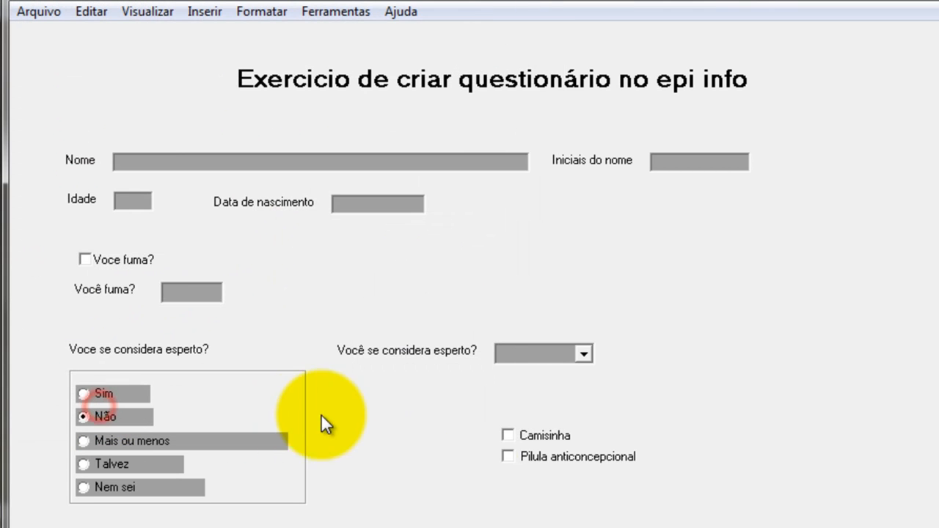
# Step: Add a Caixa de seleção field labelled "Adesivo" directly below the Pilula anticoncepcional checkbox
pyautogui.click(509, 477)
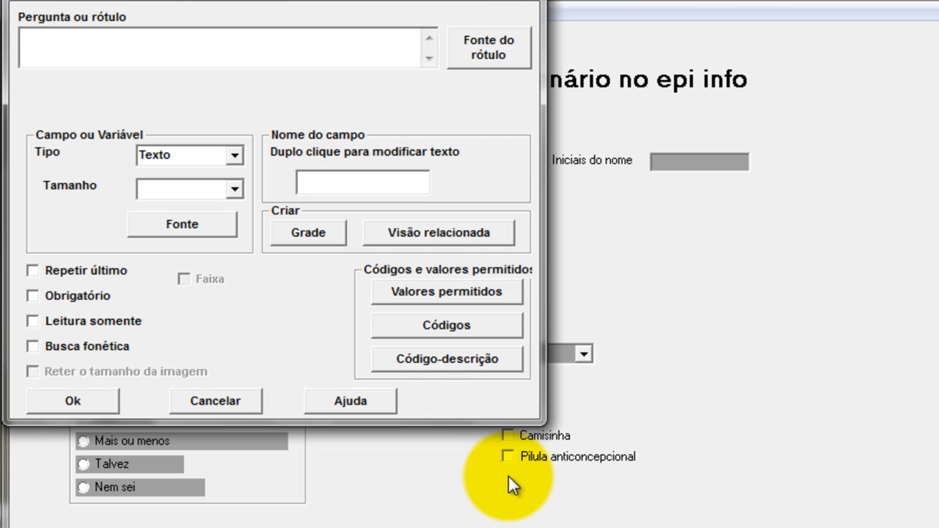
pyautogui.write('Adesivo')
pyautogui.click(236, 155)
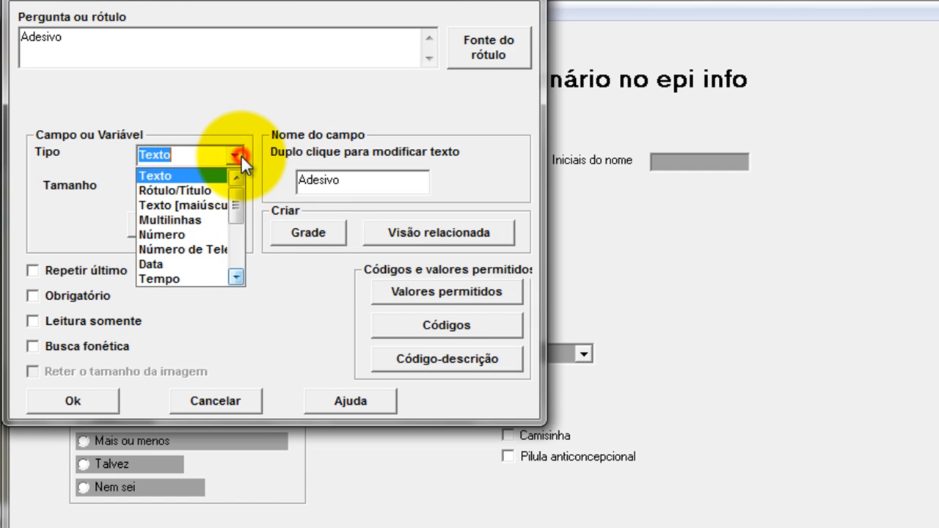
pyautogui.click(235, 263)
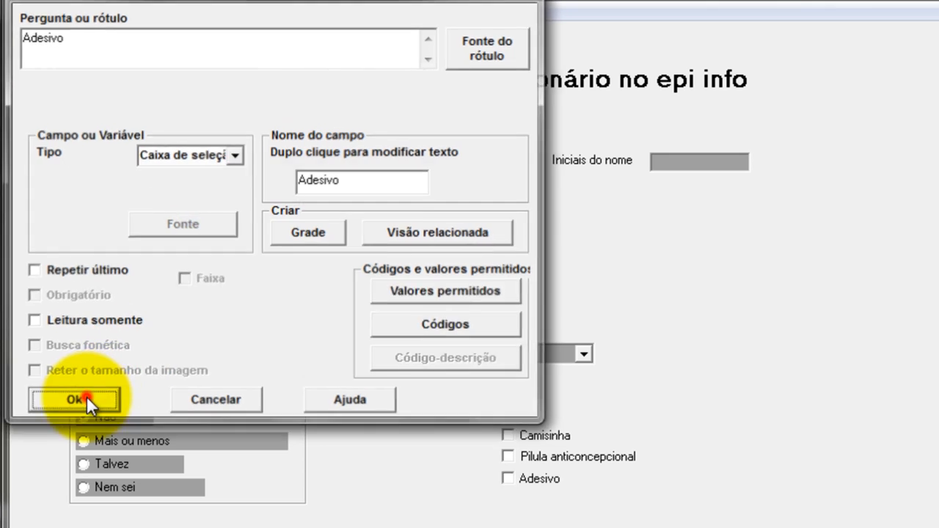
pyautogui.click(72, 400)
# Step: Add a Caixa de seleção field labelled "DIU" directly below the Adesivo checkbox
pyautogui.click(507, 504)
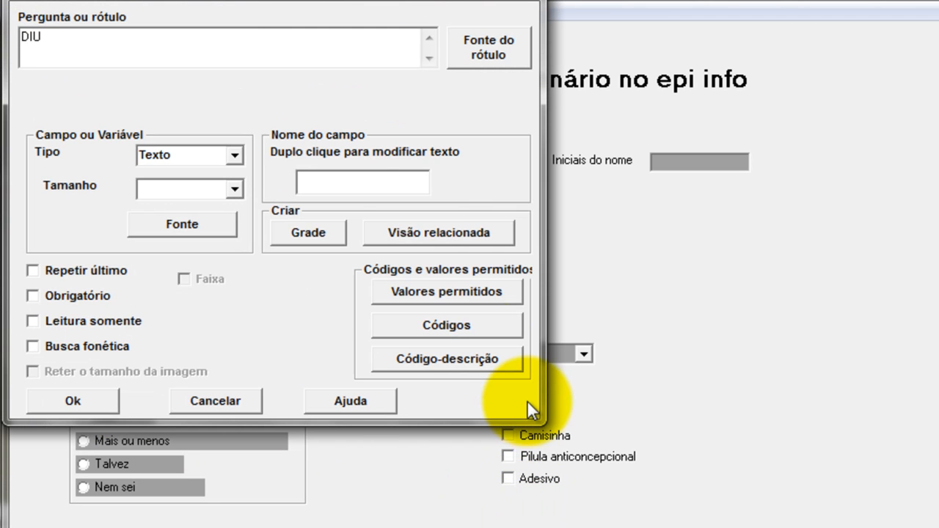
pyautogui.click(237, 155)
pyautogui.moveTo(235, 215); pyautogui.dragTo(235, 254)
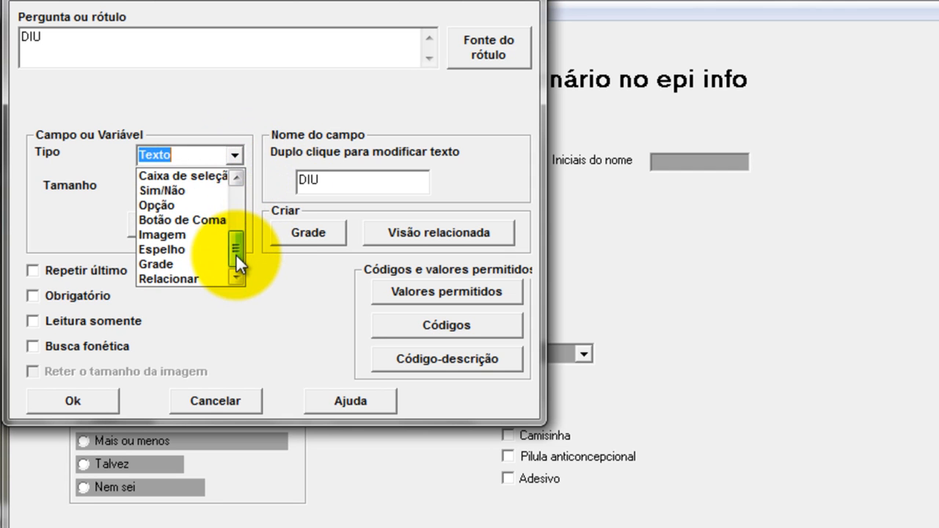
pyautogui.click(199, 176)
pyautogui.click(89, 392)
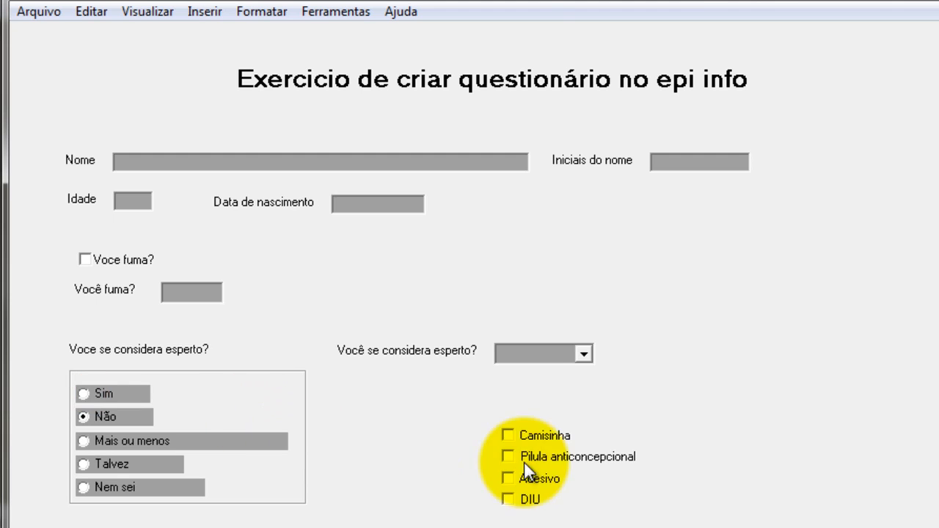
# Step: Add a Caixa de seleção field labelled "Outros" directly below the DIU checkbox
pyautogui.click(505, 518)
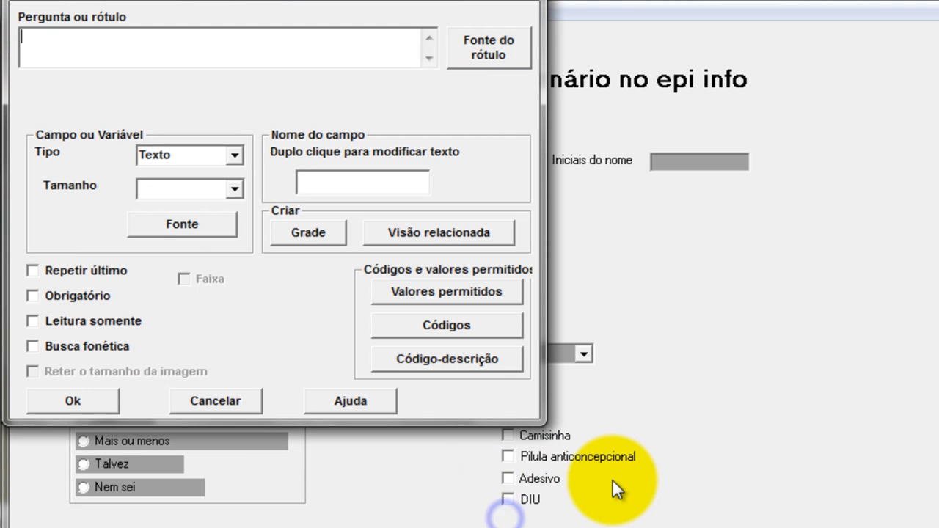
pyautogui.write('Outro')
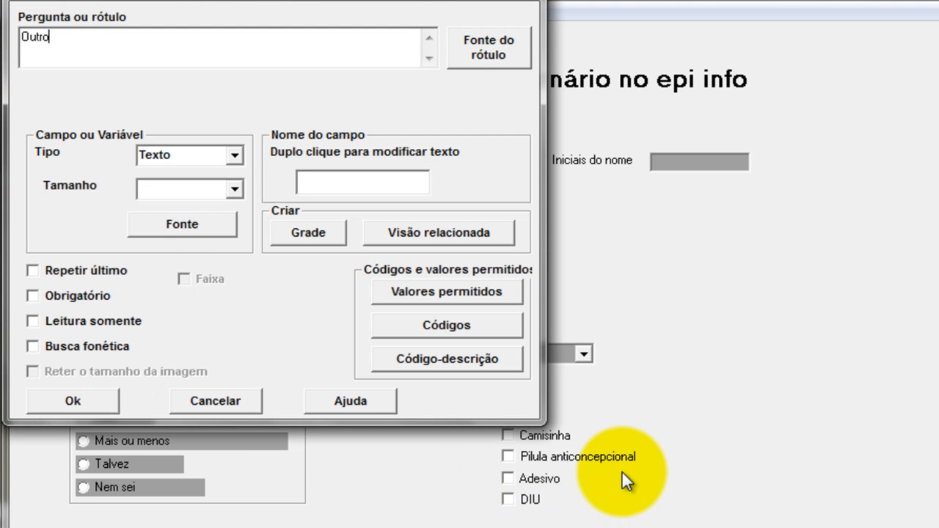
pyautogui.write('s')
pyautogui.click(233, 154)
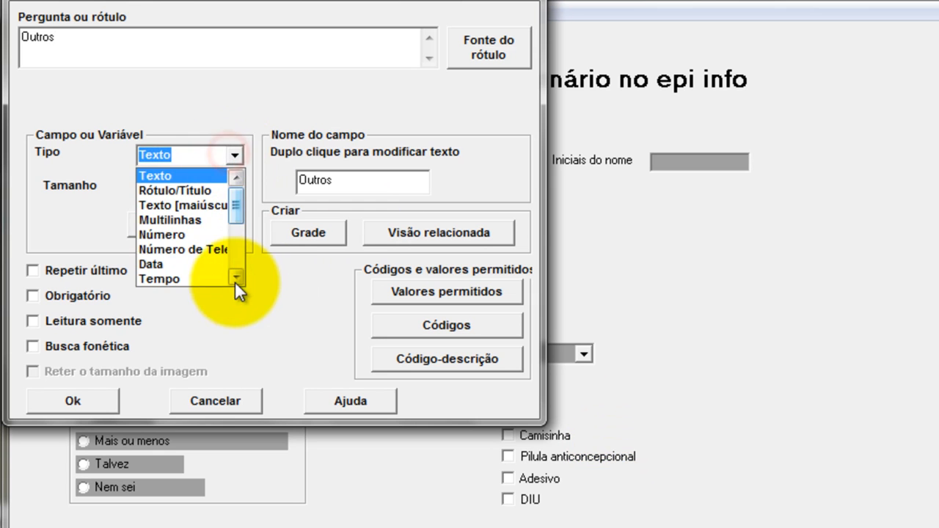
pyautogui.click(234, 290)
pyautogui.click(233, 154)
pyautogui.click(241, 266)
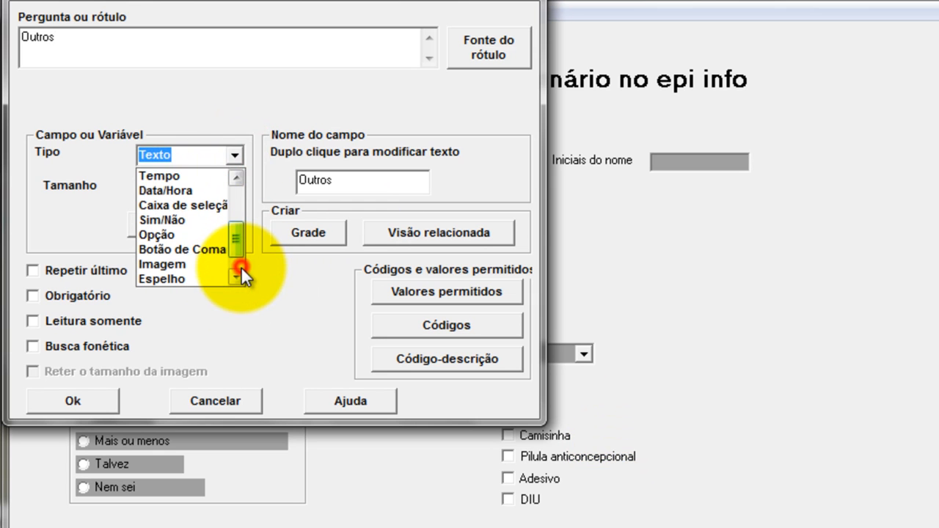
pyautogui.click(206, 203)
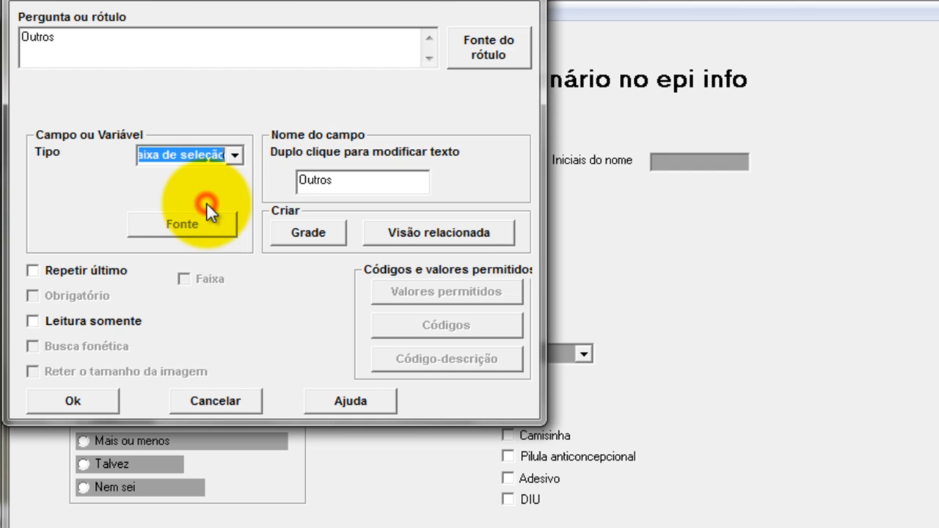
pyautogui.click(83, 394)
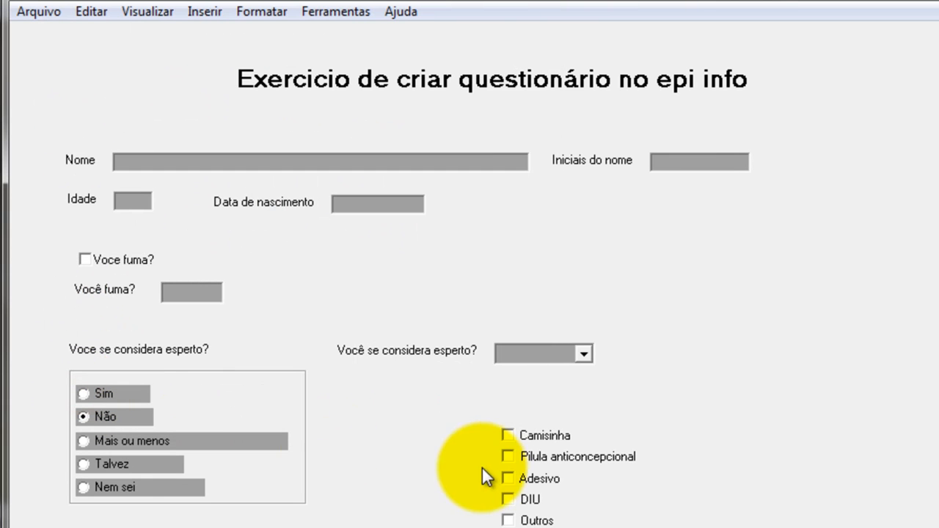
# Step: Add a Texto field labelled "Se outros, qual?" with size 20 to the right of the Outros checkbox
pyautogui.click(591, 524)
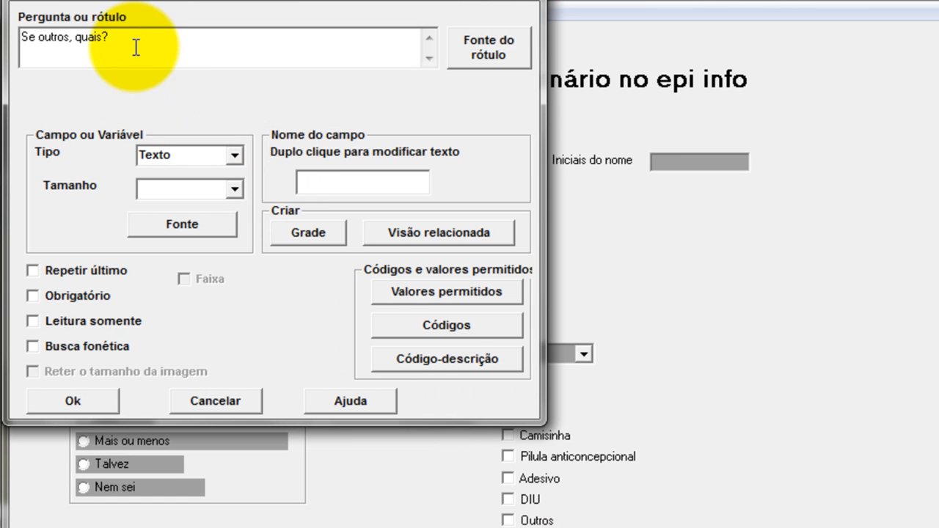
pyautogui.press('BackSpace')
pyautogui.press('BackSpace')
pyautogui.press('BackSpace')
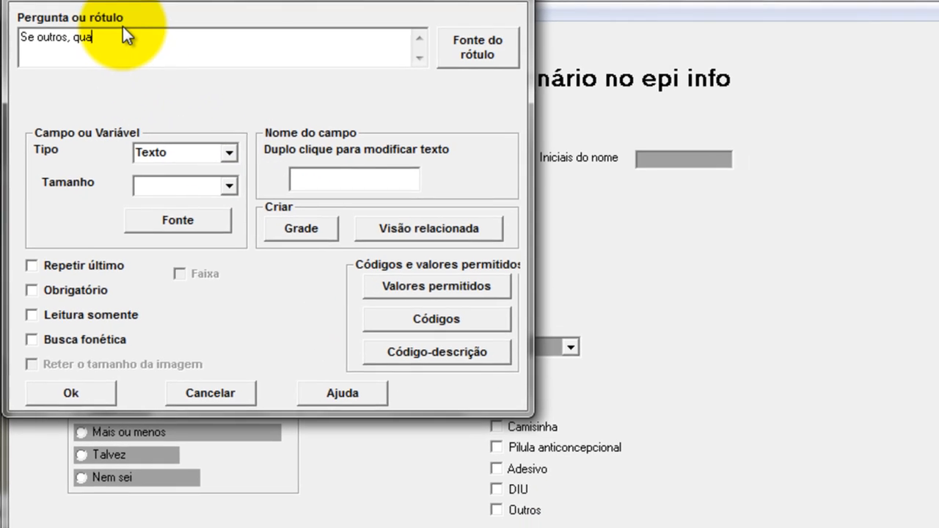
pyautogui.write('l?')
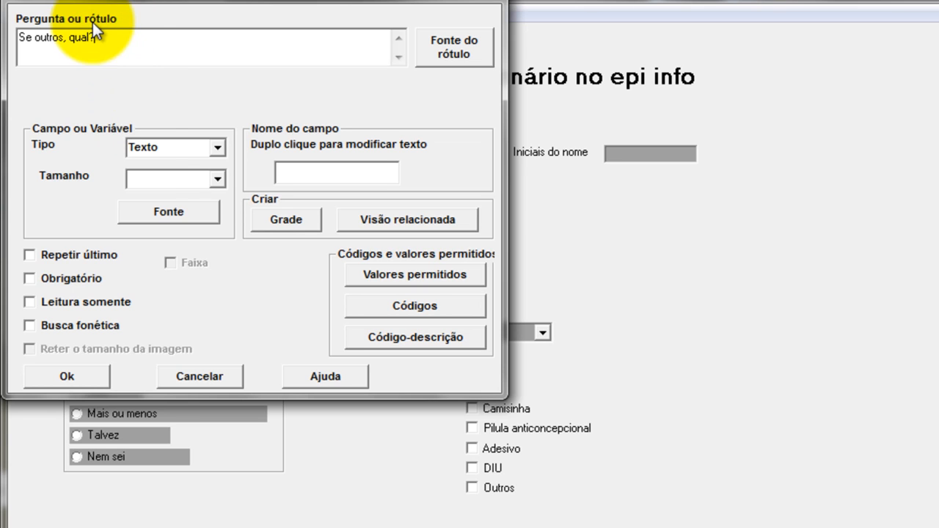
pyautogui.click(156, 184)
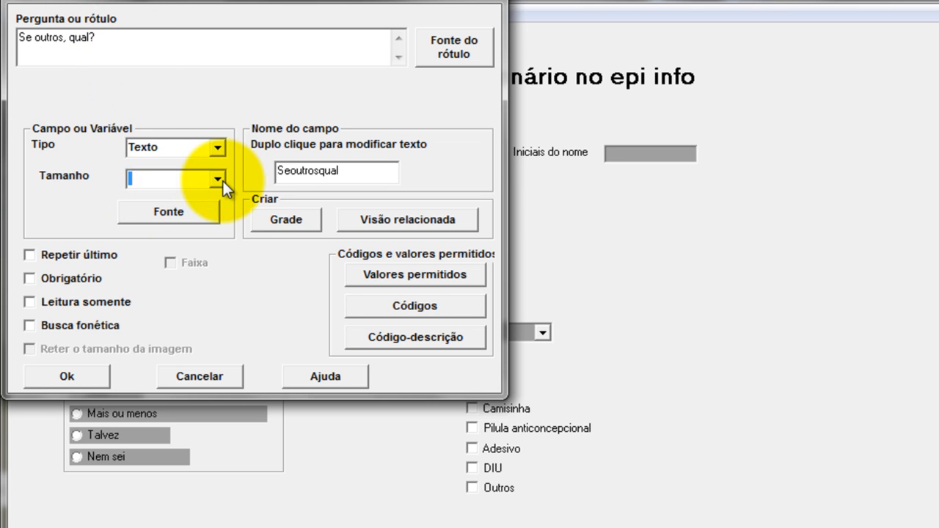
pyautogui.write('20')
pyautogui.click(74, 378)
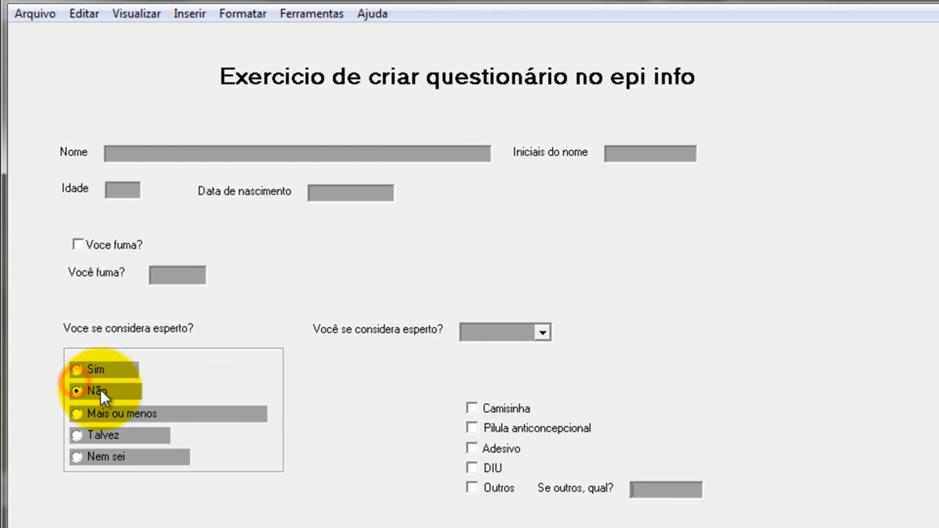
# Step: Resize the answer box of the "Se outros, qual?" field beside the Outros checkbox to fit its 20 characters
pyautogui.click(672, 490)
pyautogui.moveTo(701, 490)
pyautogui.mouseDown()
pyautogui.moveTo(751, 491)
pyautogui.moveTo(693, 487)
pyautogui.mouseUp()
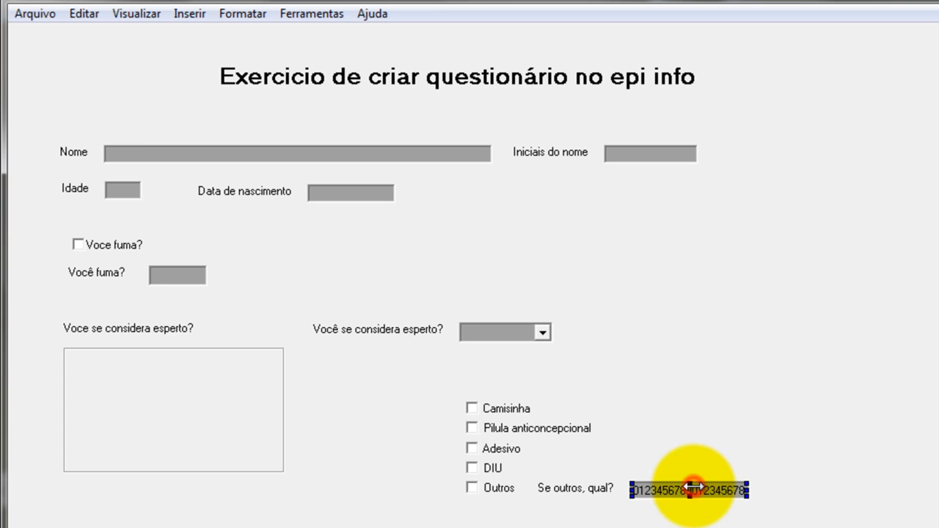
pyautogui.click(801, 485)
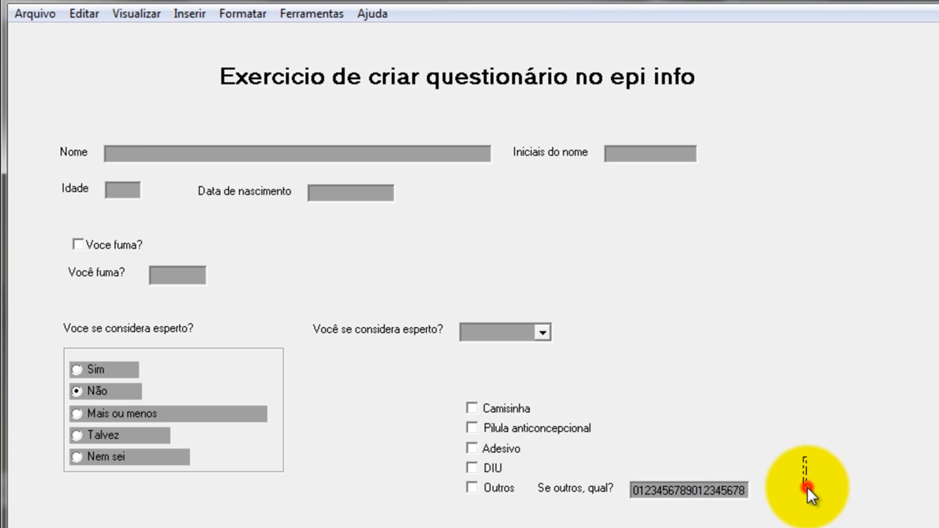
# Step: Start a group around the contraceptive checkboxes and the "Se outros, qual?" field, naming it "Quais metodos contraceptivos voce utiliza?"
pyautogui.click(436, 403)
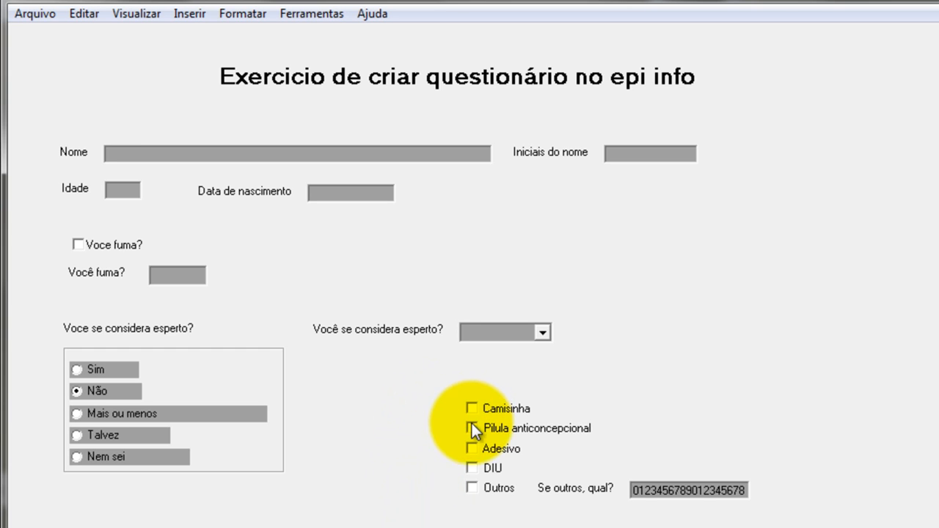
pyautogui.moveTo(398, 382); pyautogui.dragTo(807, 527)
pyautogui.click(378, 342)
pyautogui.click(386, 370)
pyautogui.moveTo(397, 375); pyautogui.dragTo(798, 525)
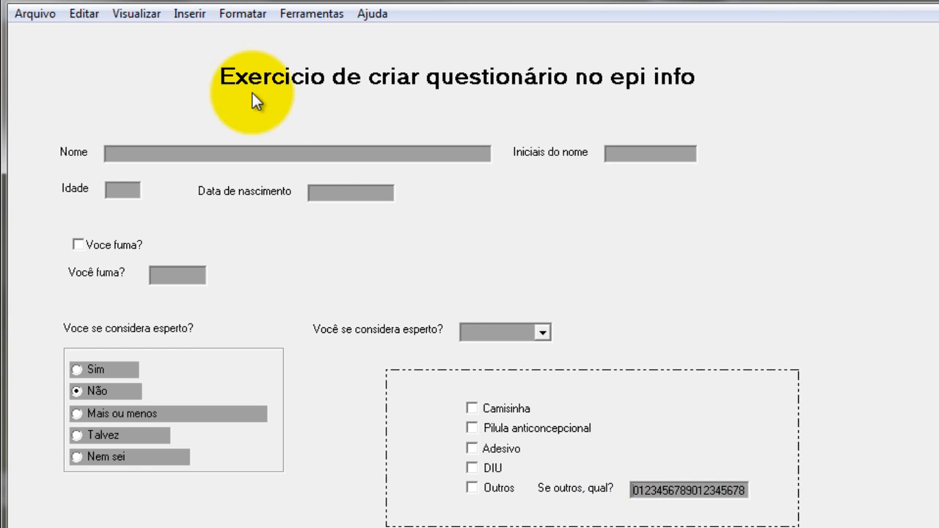
pyautogui.click(187, 14)
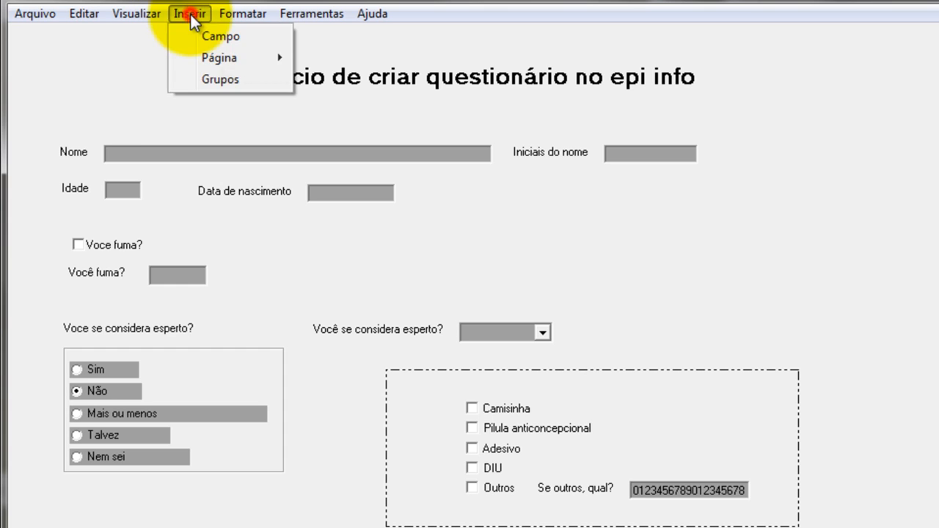
pyautogui.click(204, 77)
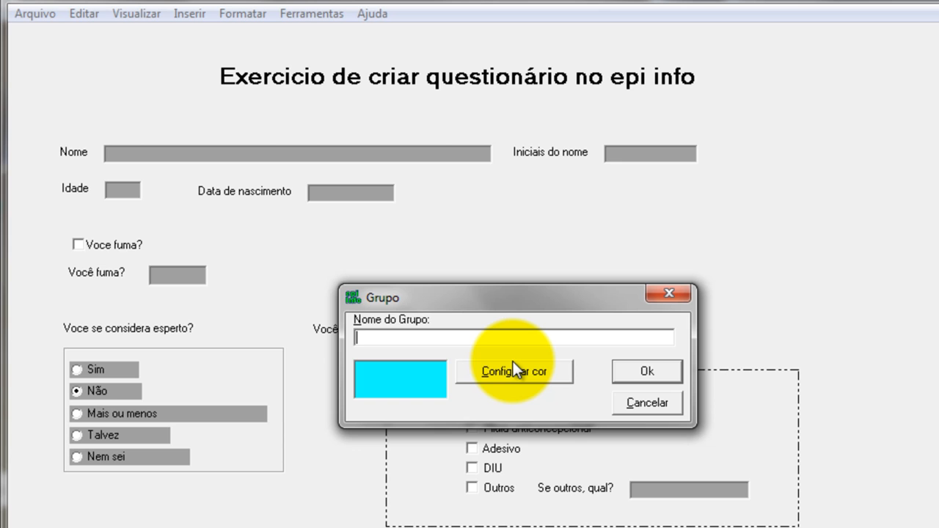
pyautogui.write('Quais metodos contraceptivos v')
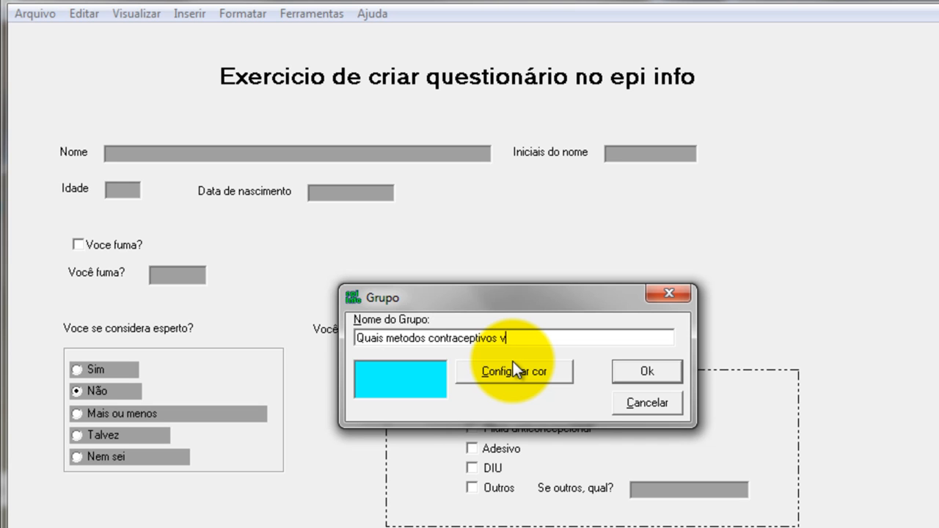
pyautogui.write('oce utiliza?')
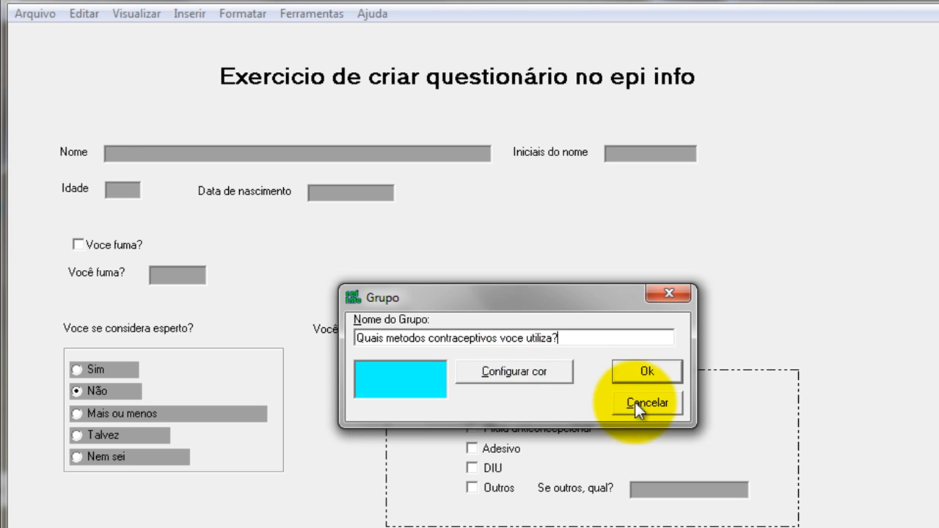
# Step: Set the contraceptive methods group's colour to lime green and create the group
pyautogui.click(530, 365)
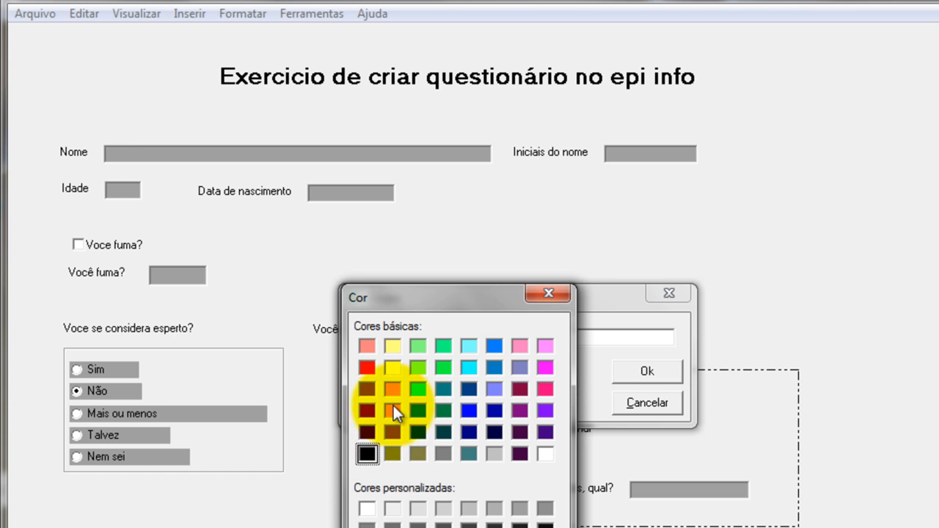
pyautogui.click(419, 368)
pyautogui.press('Return')
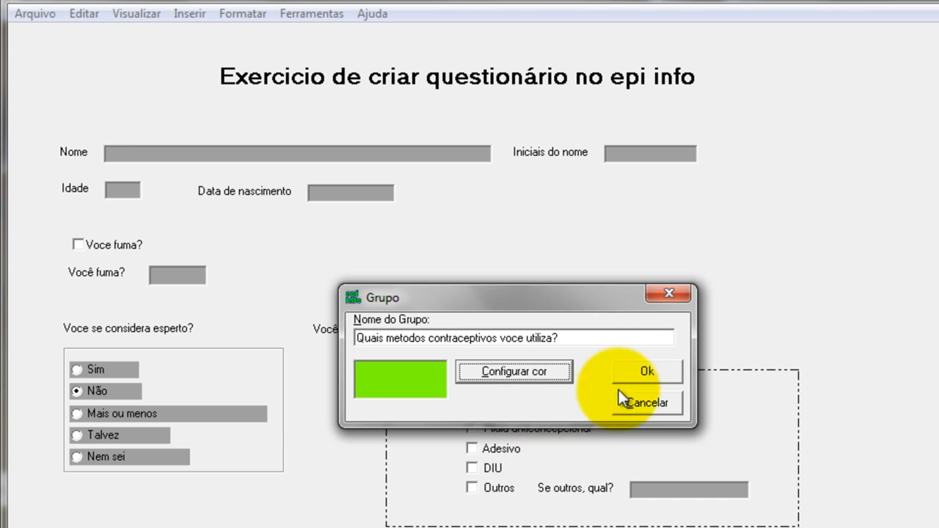
pyautogui.click(628, 371)
# Step: Reposition the contraceptive methods group below and slightly to the right of the "Você se considera esperto?" drop-down field
pyautogui.moveTo(628, 368); pyautogui.dragTo(581, 395)
pyautogui.click(848, 439)
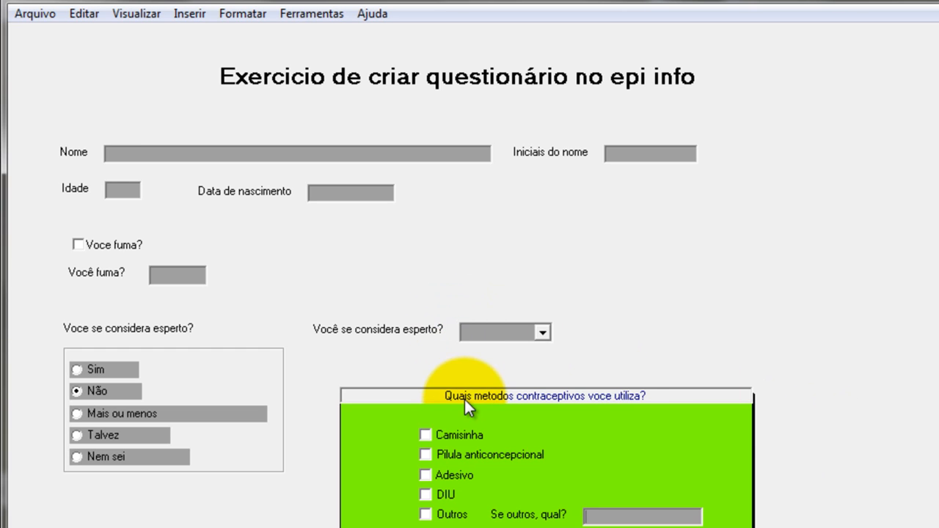
pyautogui.click(189, 13)
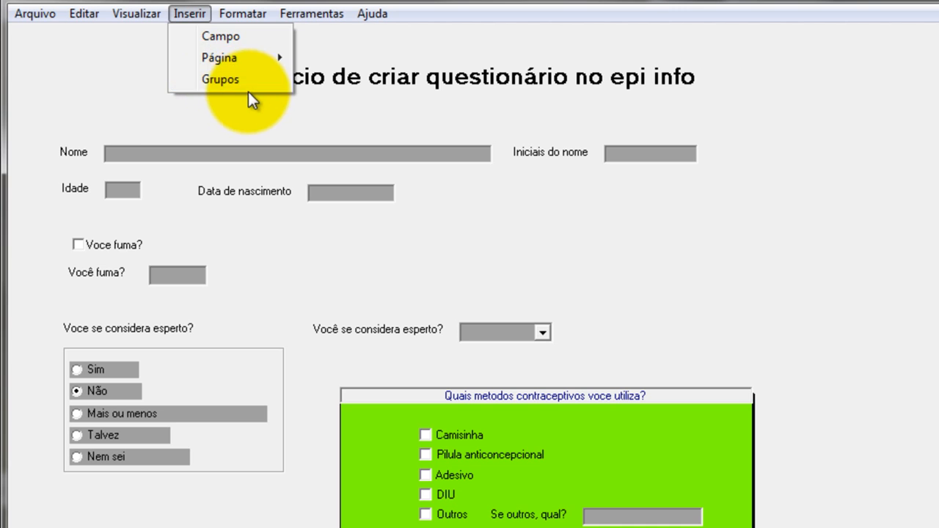
pyautogui.click(728, 375)
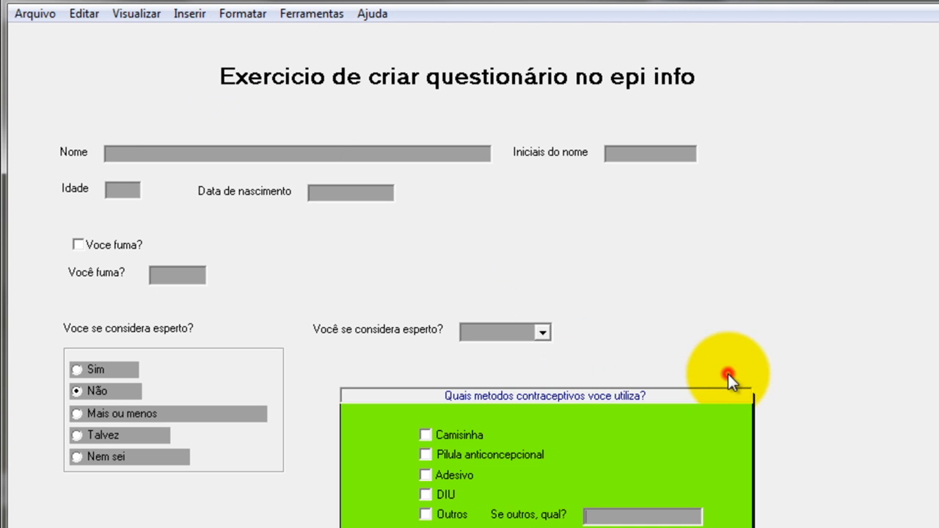
pyautogui.moveTo(505, 397); pyautogui.dragTo(574, 397)
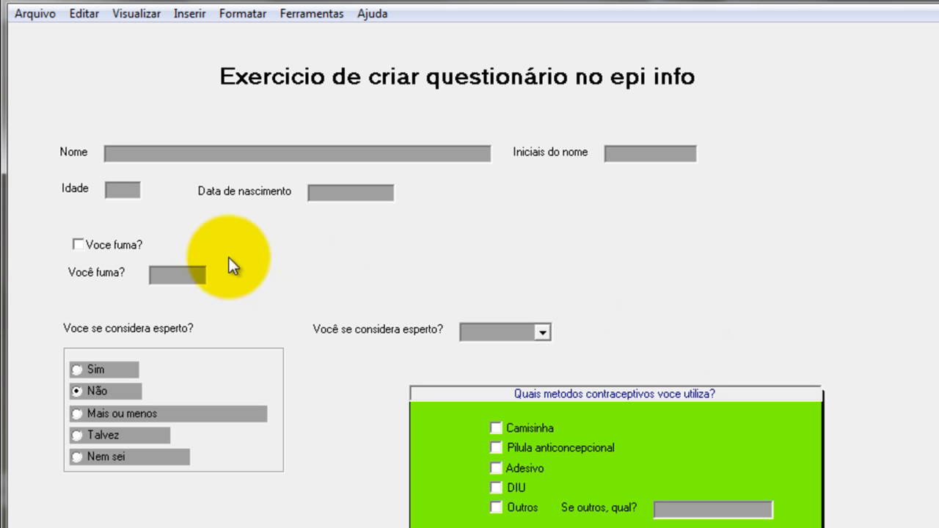
# Step: Group the Nome, Iniciais do nome, Idade and Data de nascimento fields as "Dados pessoais" and move the group slightly up
pyautogui.moveTo(45, 113)
pyautogui.mouseDown()
pyautogui.moveTo(119, 182)
pyautogui.moveTo(180, 220)
pyautogui.mouseUp()
pyautogui.moveTo(688, 240); pyautogui.dragTo(739, 226)
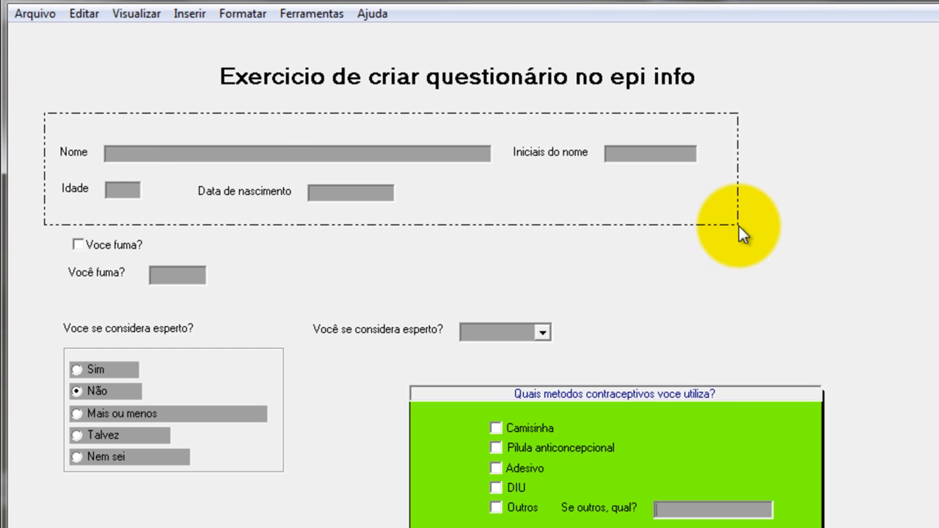
pyautogui.click(191, 14)
pyautogui.click(211, 79)
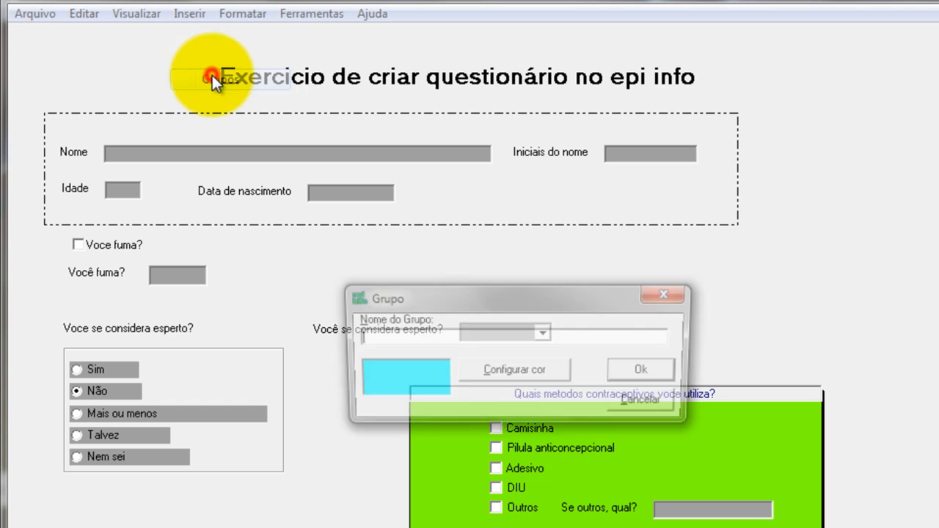
pyautogui.write('Dados pessoais')
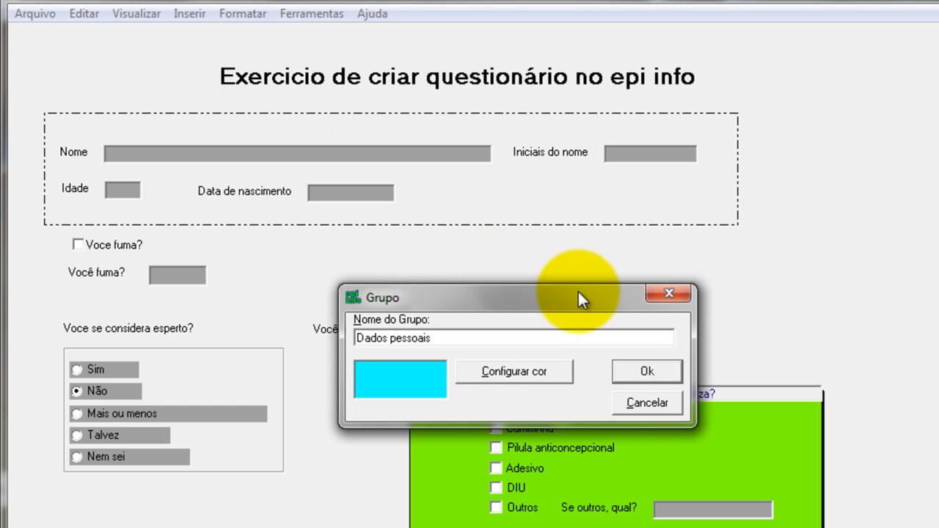
pyautogui.click(647, 370)
pyautogui.click(405, 273)
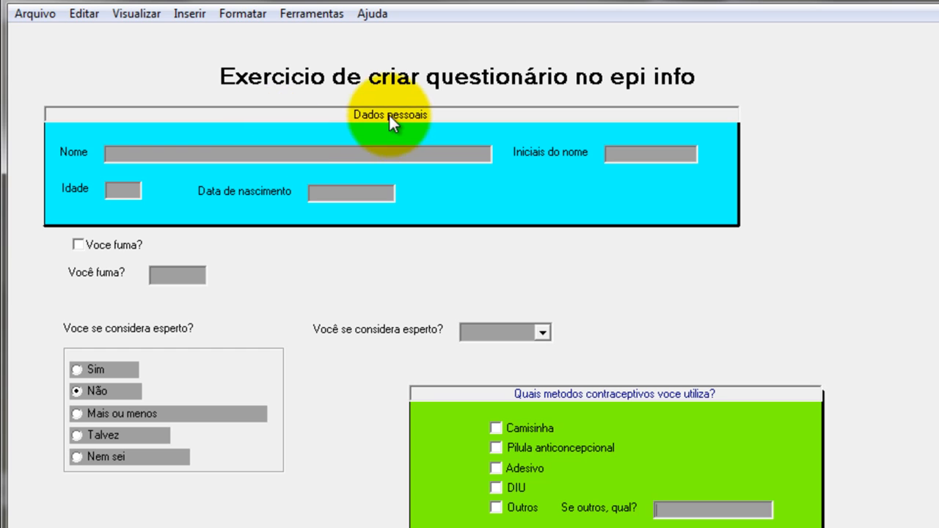
pyautogui.moveTo(389, 114); pyautogui.dragTo(389, 102)
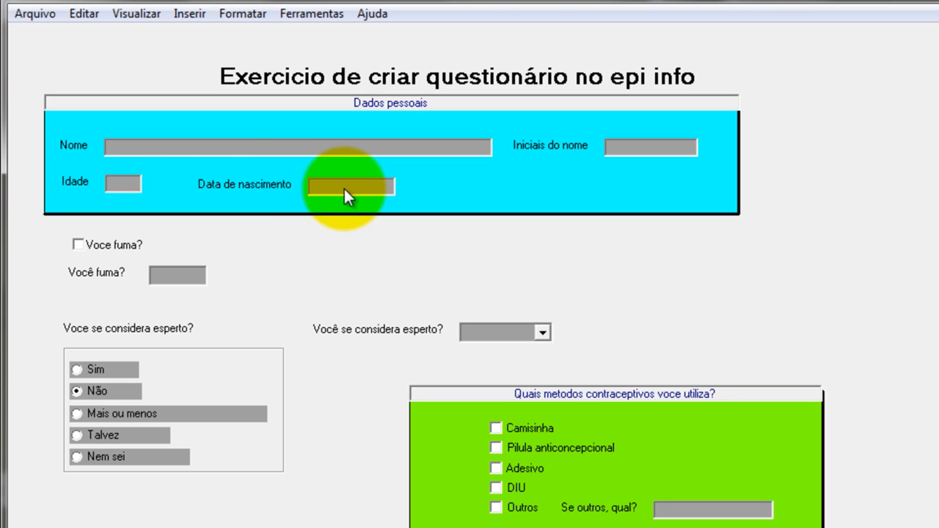
# Step: Ungroup the variables of the Dados pessoais group with the Desagrupar Variáveis option
pyautogui.rightClick(359, 103)
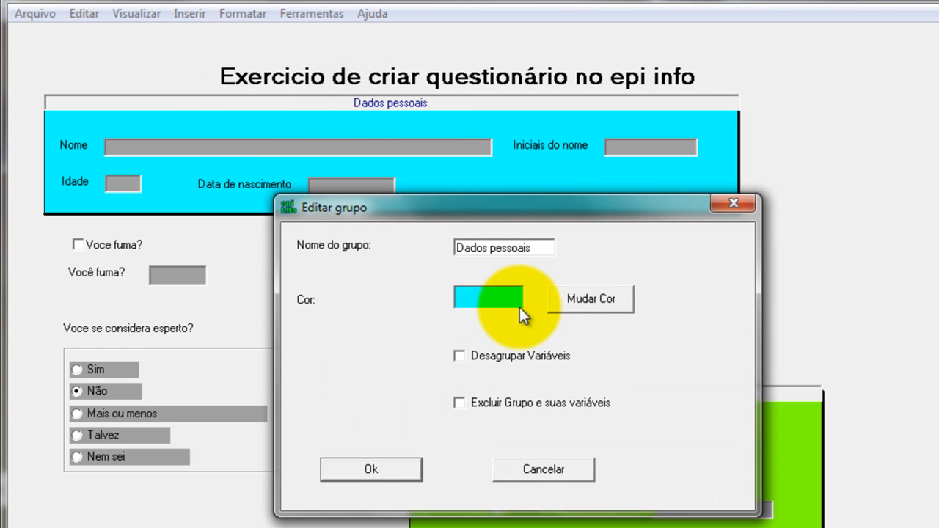
pyautogui.click(505, 354)
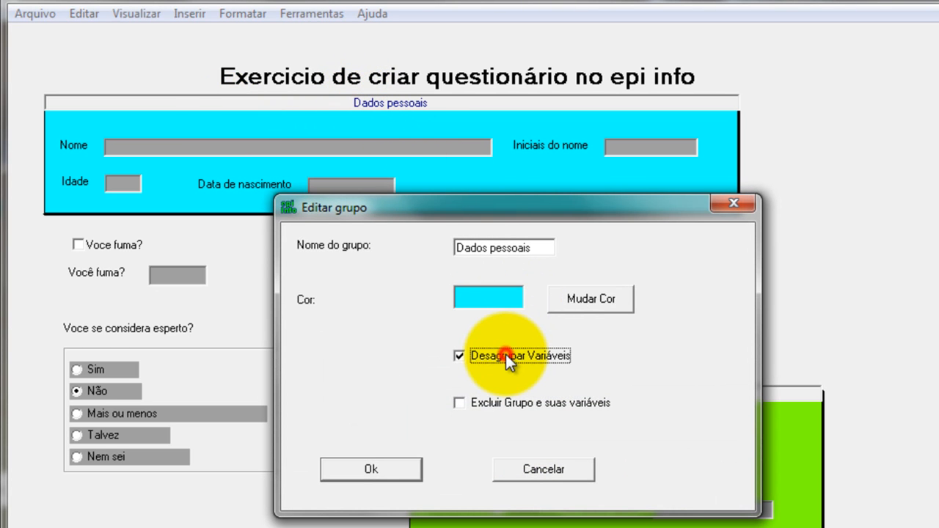
pyautogui.click(385, 468)
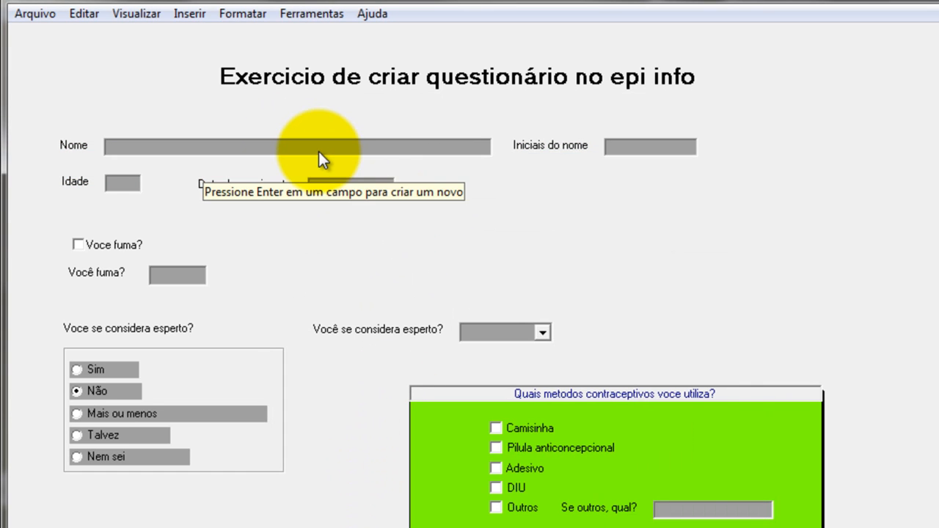
pyautogui.rightClick(602, 396)
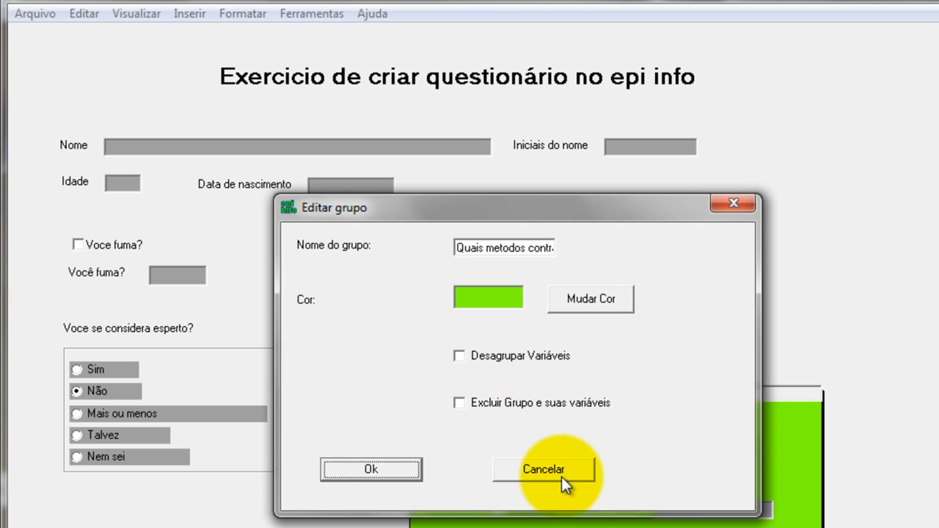
pyautogui.click(512, 473)
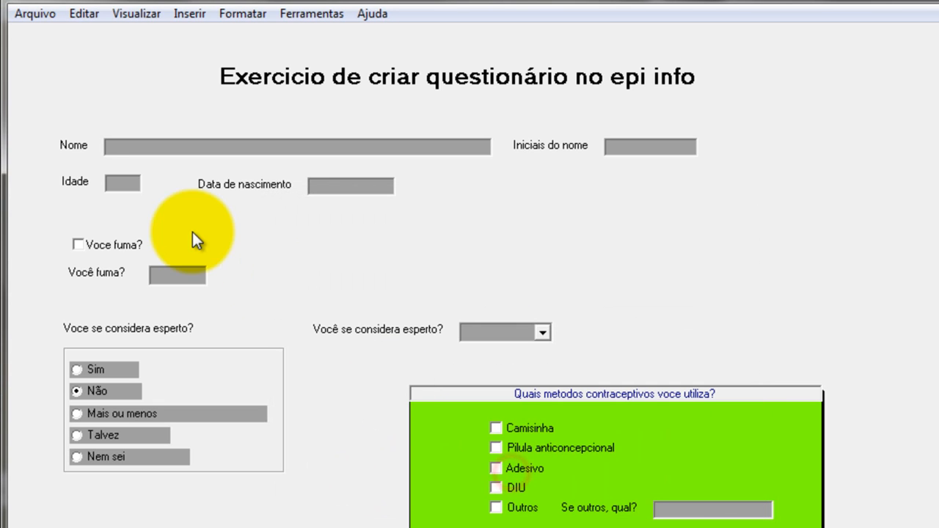
# Step: Create a group named "Dados pessoais" in the default cyan around the Nome, Iniciais do nome, Idade and Data de nascimento fields
pyautogui.moveTo(42, 117); pyautogui.dragTo(771, 216)
pyautogui.click(189, 13)
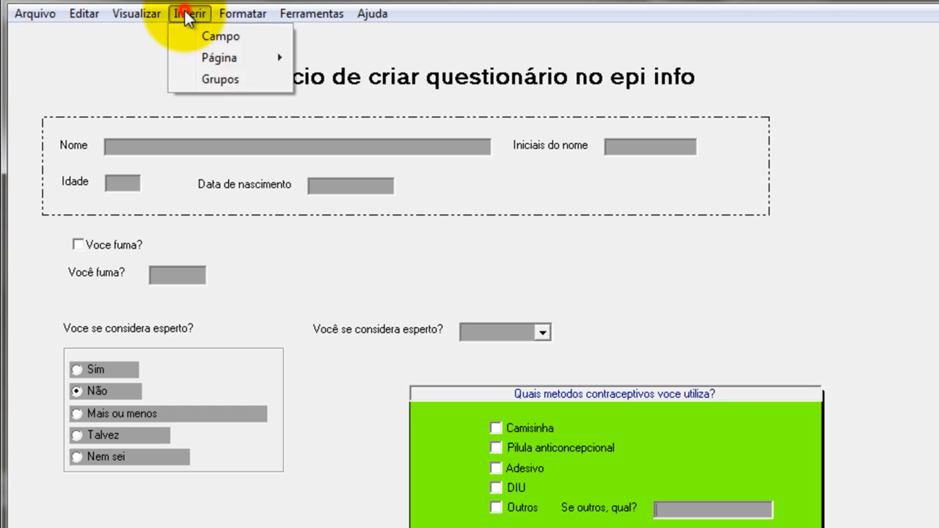
pyautogui.click(220, 81)
pyautogui.write('Dados pessoais')
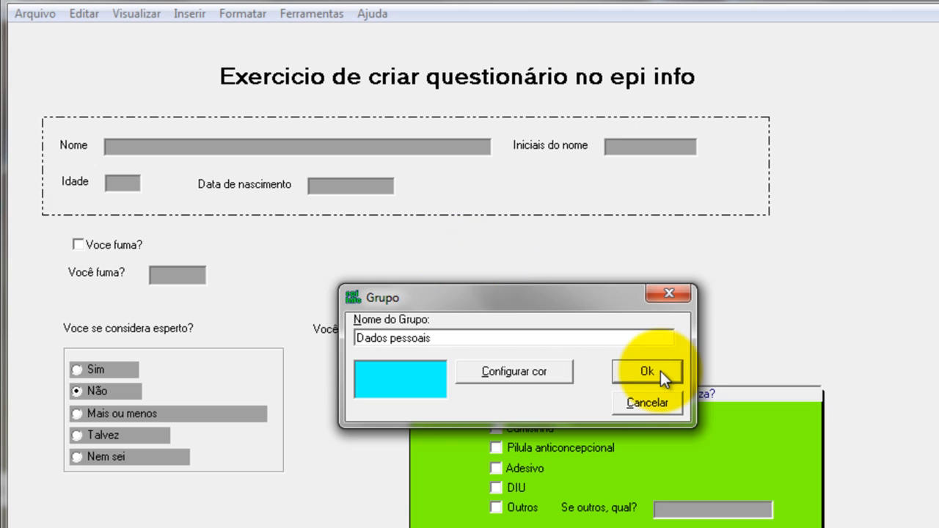
pyautogui.click(647, 372)
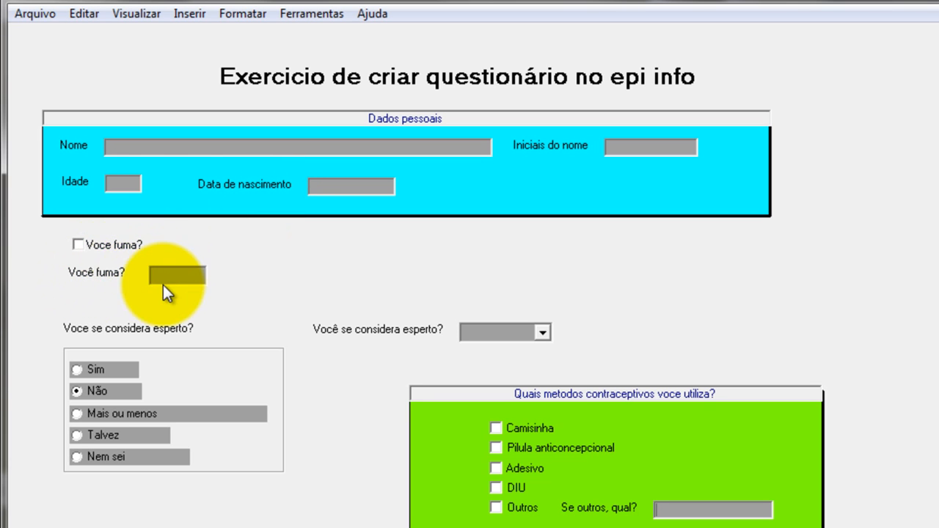
pyautogui.click(544, 334)
pyautogui.click(544, 335)
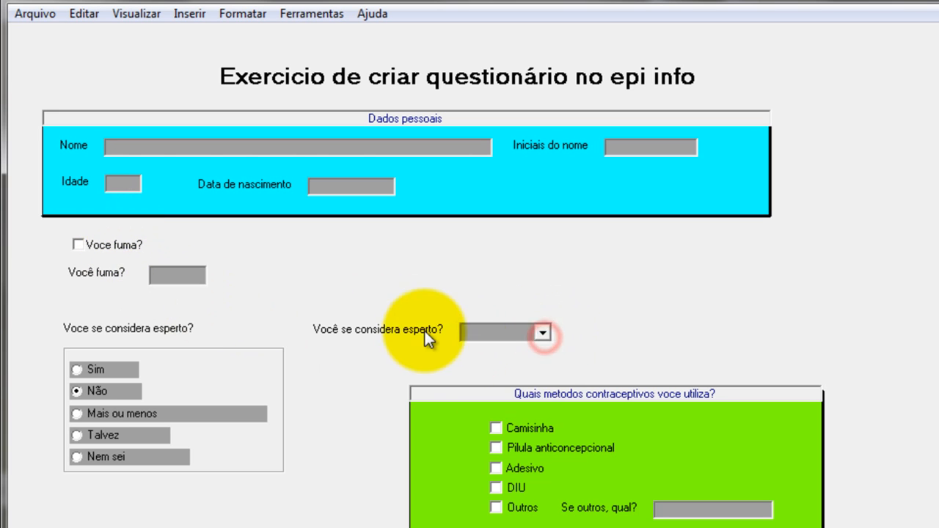
pyautogui.click(544, 333)
pyautogui.click(386, 349)
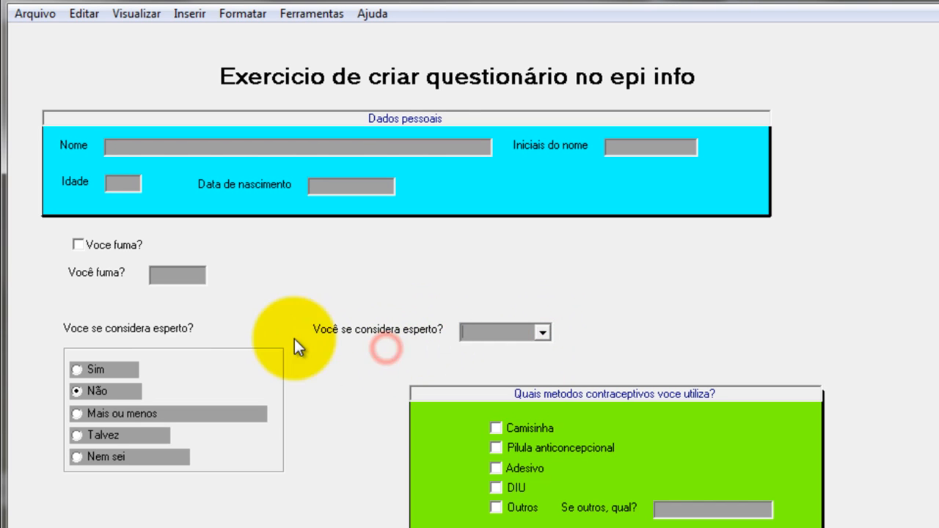
pyautogui.click(543, 331)
pyautogui.click(543, 332)
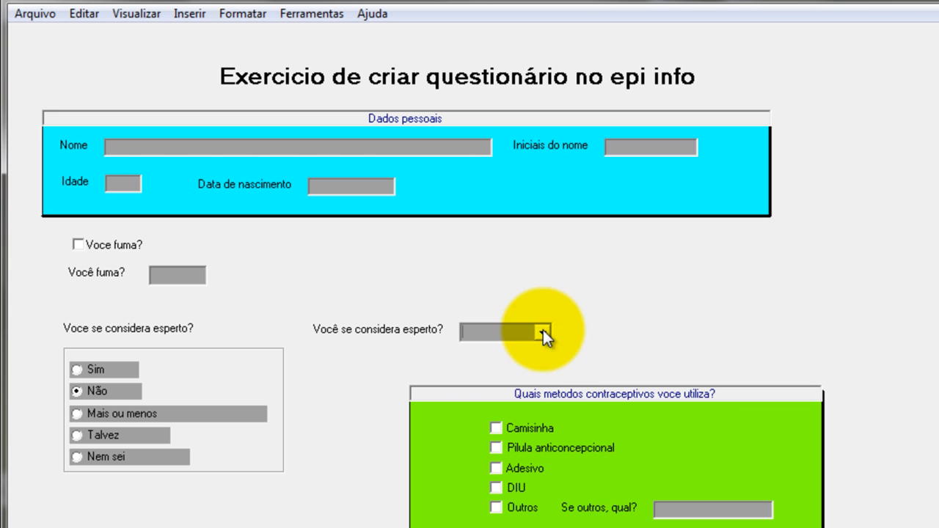
# Step: Move the contraceptive methods group slightly to the left, below the "Você se considera esperto?" drop-down field
pyautogui.moveTo(548, 396); pyautogui.dragTo(512, 394)
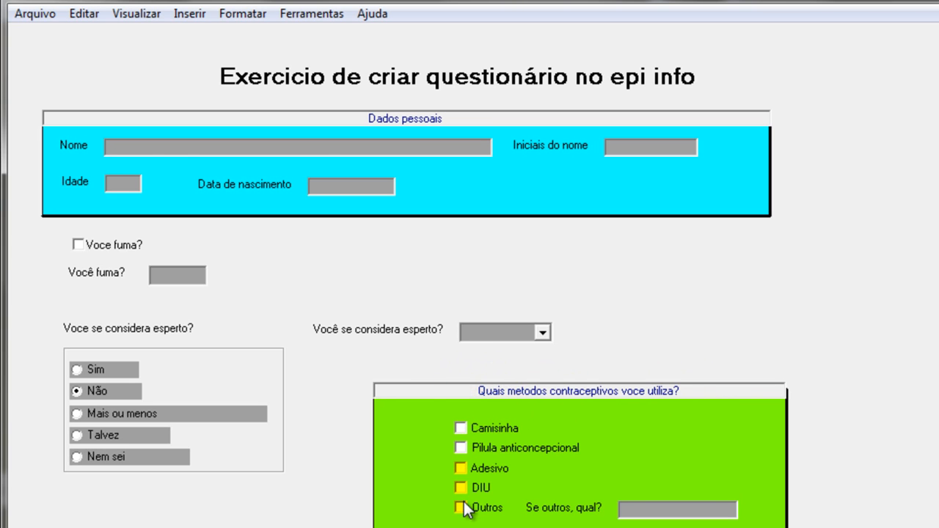
pyautogui.click(821, 402)
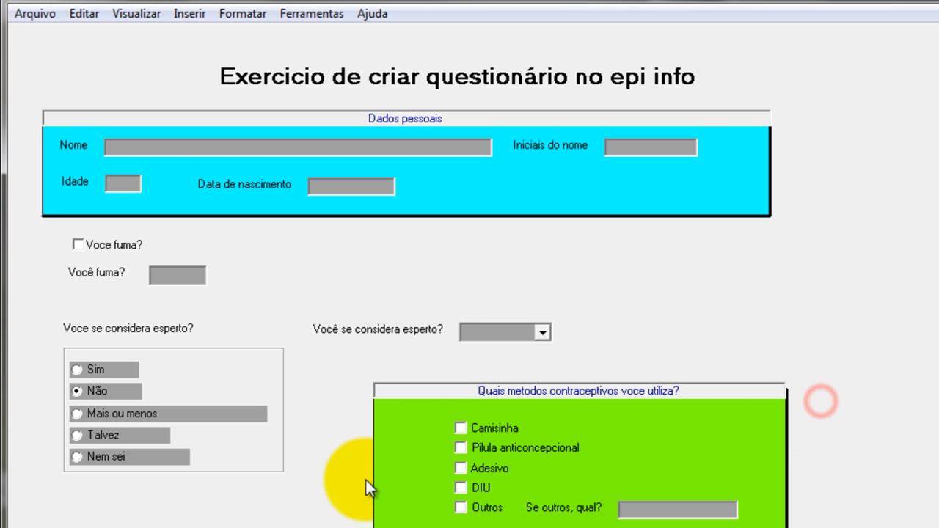